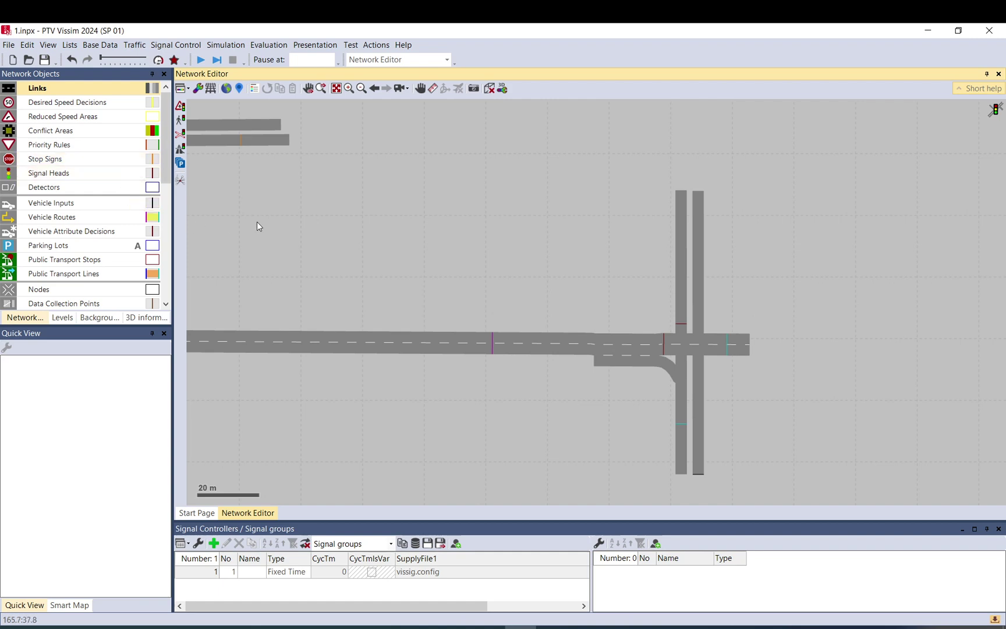
Pan the network, choose Stop Signs as the object type, and zoom in on Link 1
{"action": "left_click_drag", "start_coordinate": [257, 221], "coordinate": [341, 247]}
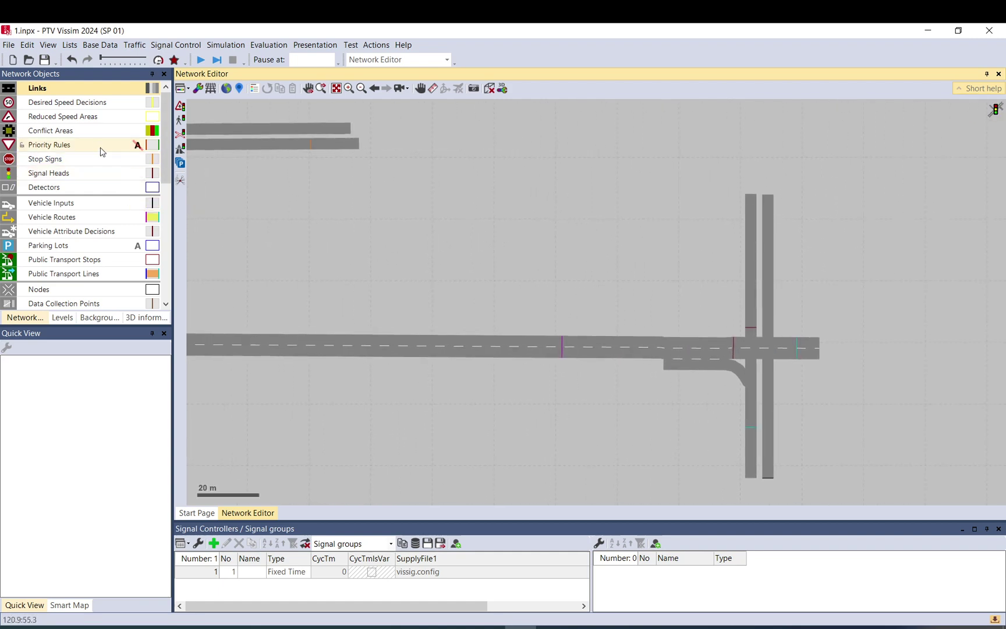
{"action": "left_click", "coordinate": [84, 158]}
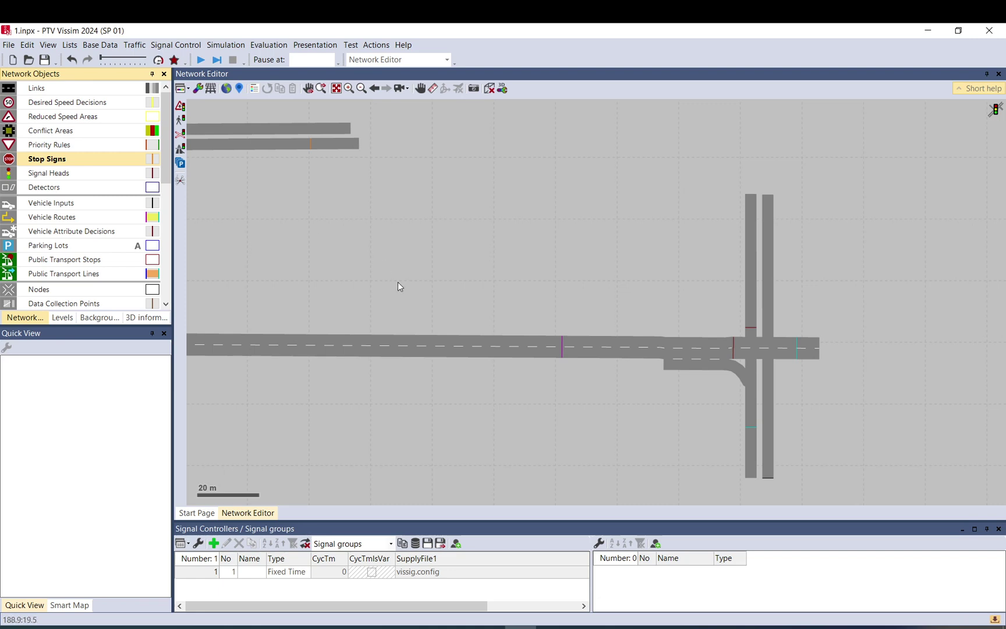
{"action": "scroll", "coordinate": [361, 341], "scroll_direction": "up", "scroll_amount": 1}
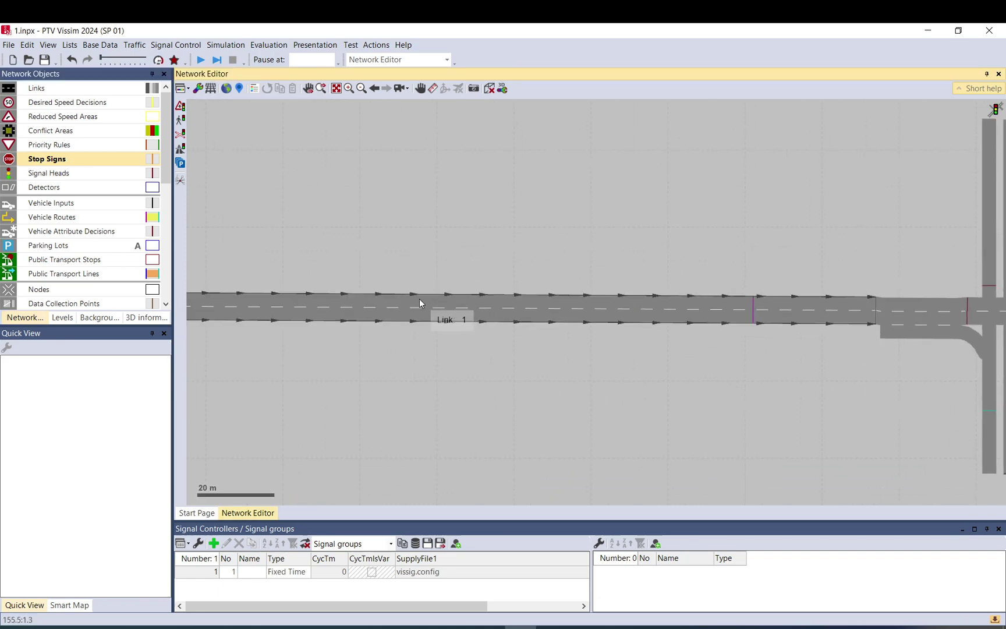
Add stop sign 2 on lane 1-2 at 155.467 m with 0.5 s dwell rows for Car, LGV and HGV
{"action": "right_click", "coordinate": [420, 302], "text": "ctrl"}
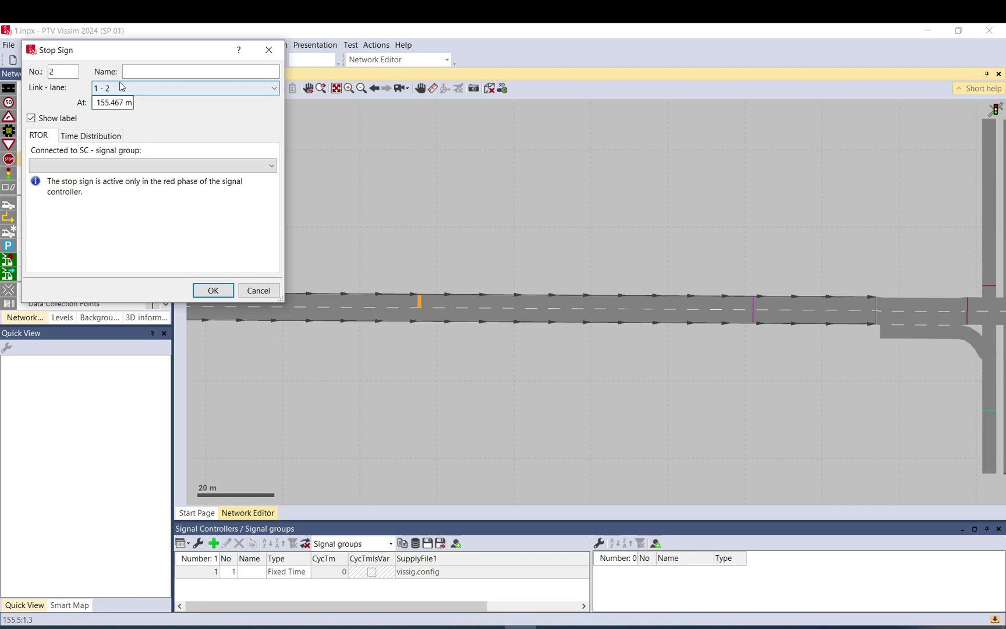
{"action": "left_click", "coordinate": [96, 139]}
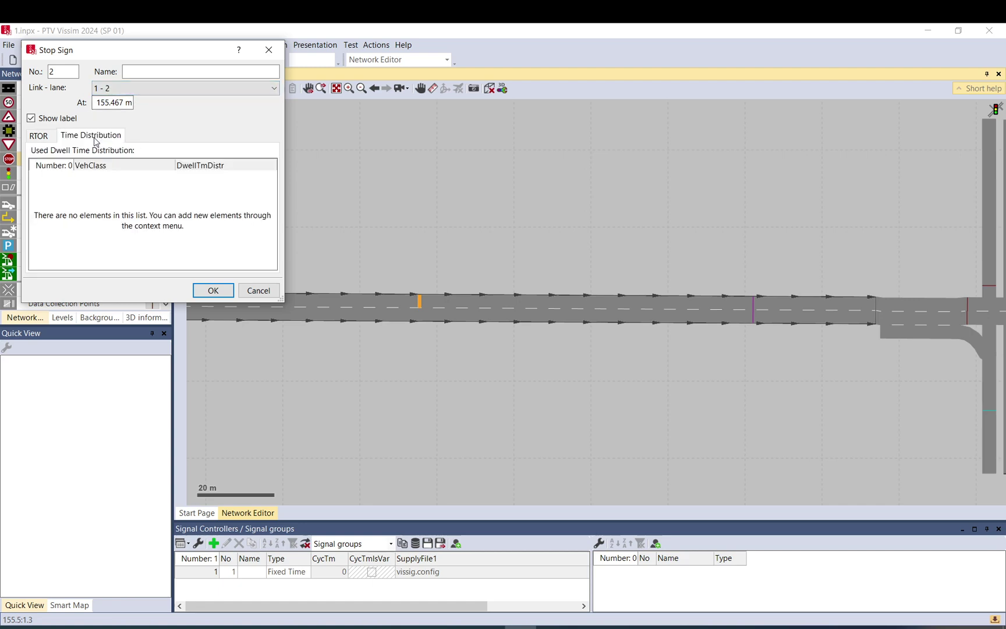
{"action": "right_click", "coordinate": [73, 195]}
{"action": "left_click", "coordinate": [86, 196]}
{"action": "right_click", "coordinate": [85, 202]}
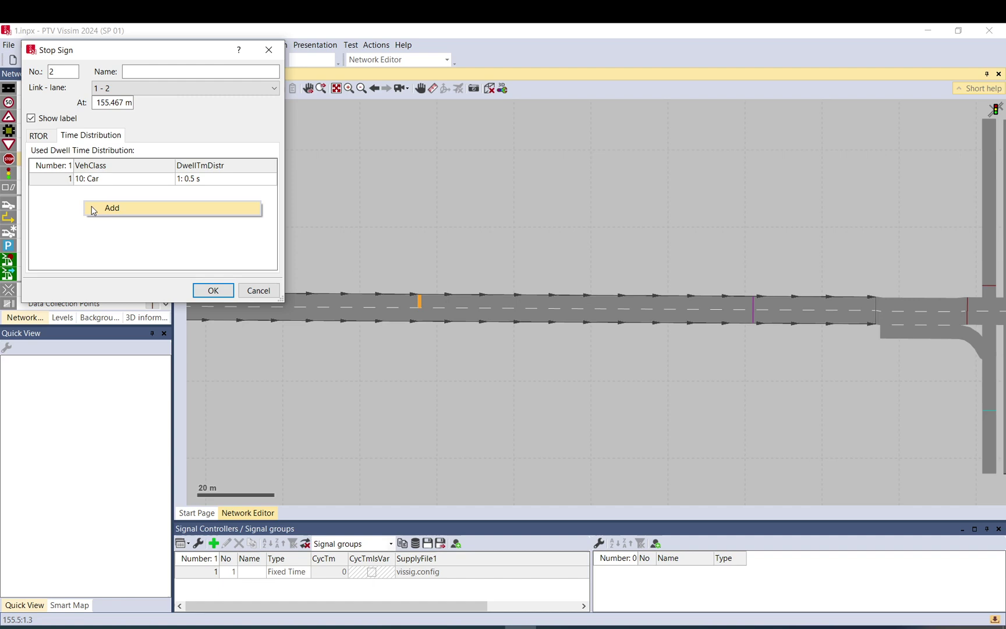
{"action": "left_click", "coordinate": [92, 209]}
{"action": "right_click", "coordinate": [91, 219]}
{"action": "left_click", "coordinate": [112, 225]}
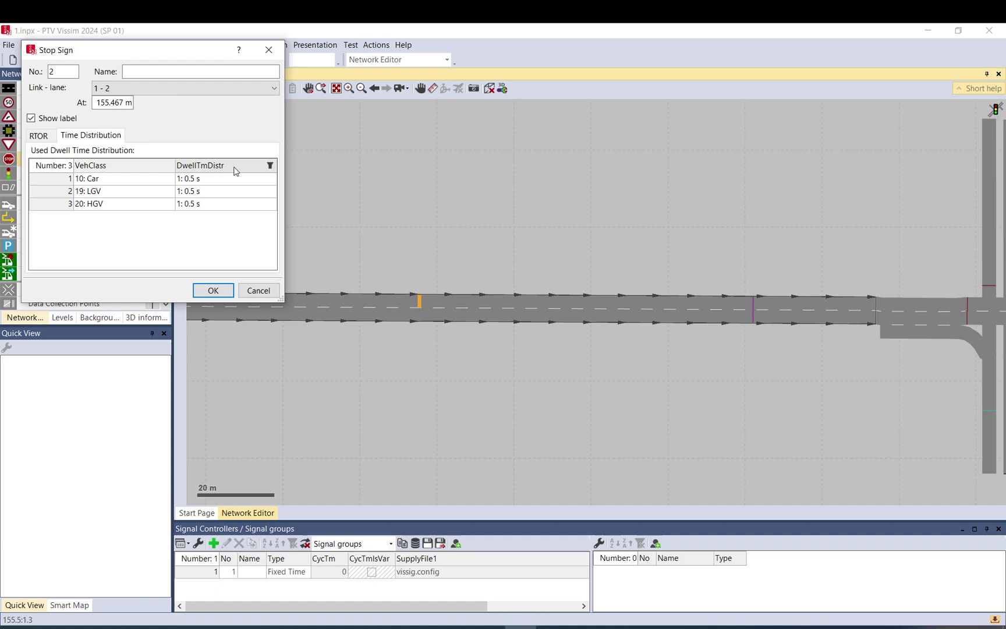
Confirm the stop sign and add a new empirical time distribution ranging from 0.50 to 2.00 s
{"action": "left_click", "coordinate": [213, 290]}
{"action": "left_click", "coordinate": [95, 47]}
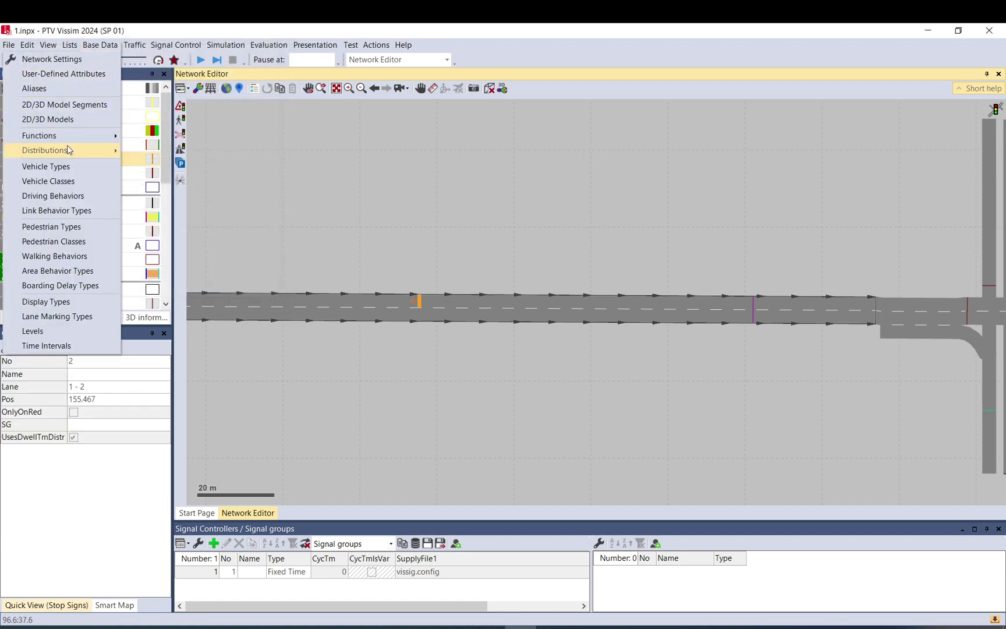
{"action": "mouse_move", "coordinate": [69, 150]}
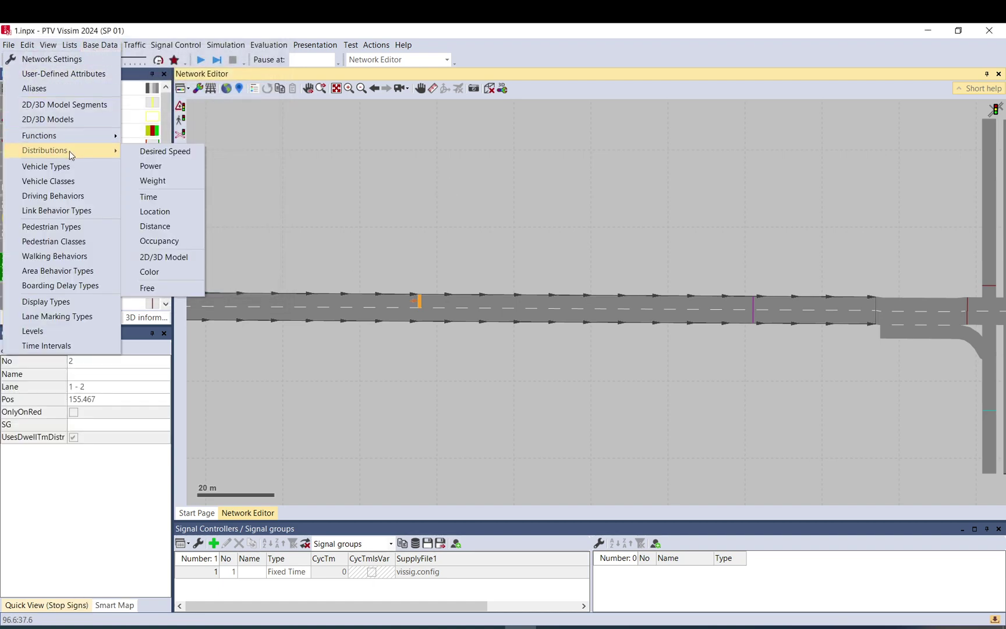
{"action": "left_click", "coordinate": [179, 198]}
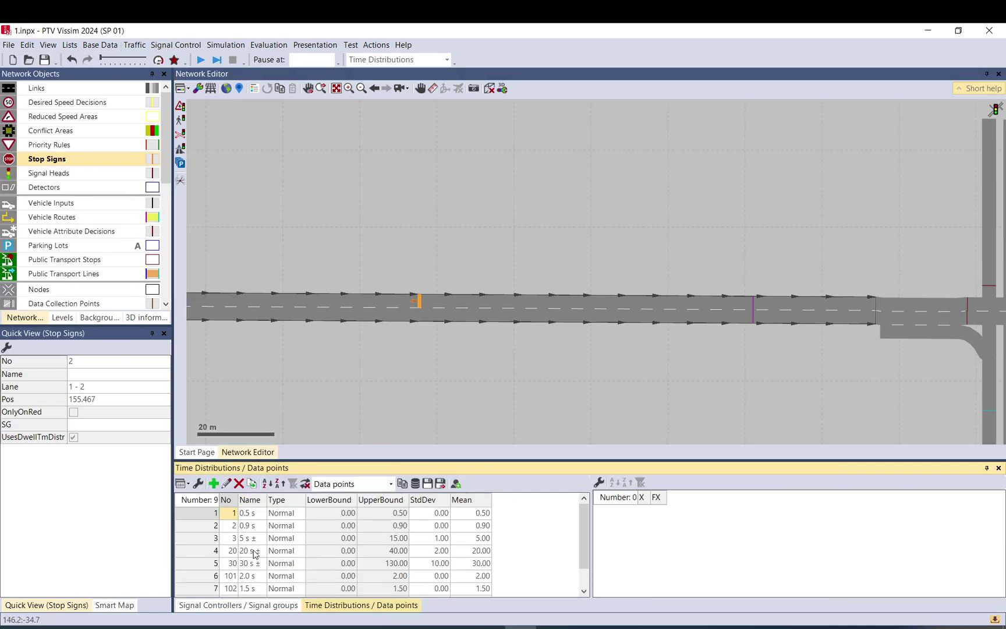
{"action": "scroll", "coordinate": [255, 554], "scroll_direction": "down", "scroll_amount": 1}
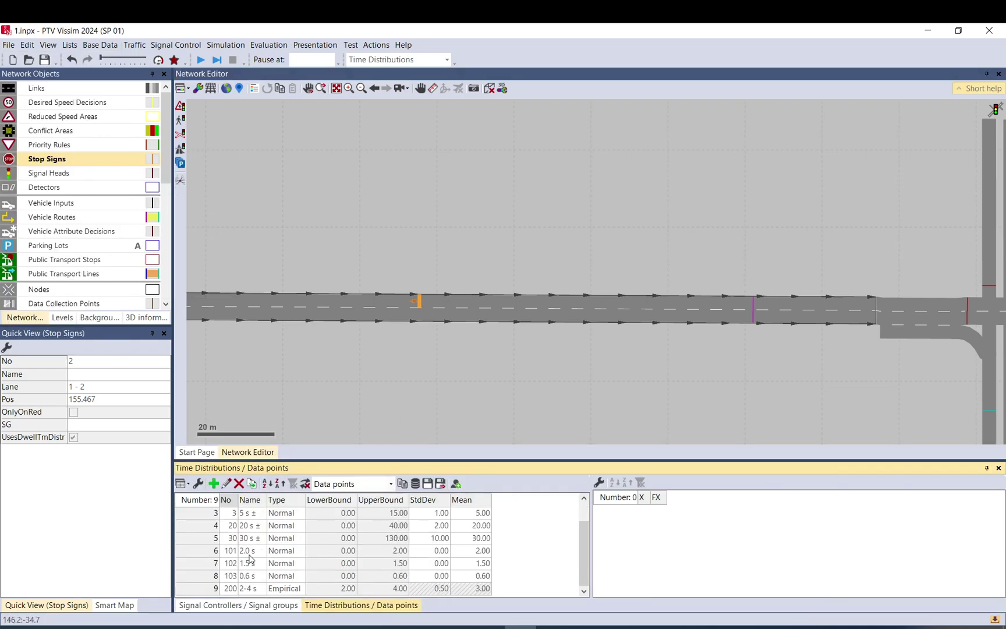
{"action": "left_click", "coordinate": [213, 484]}
{"action": "left_click", "coordinate": [193, 197]}
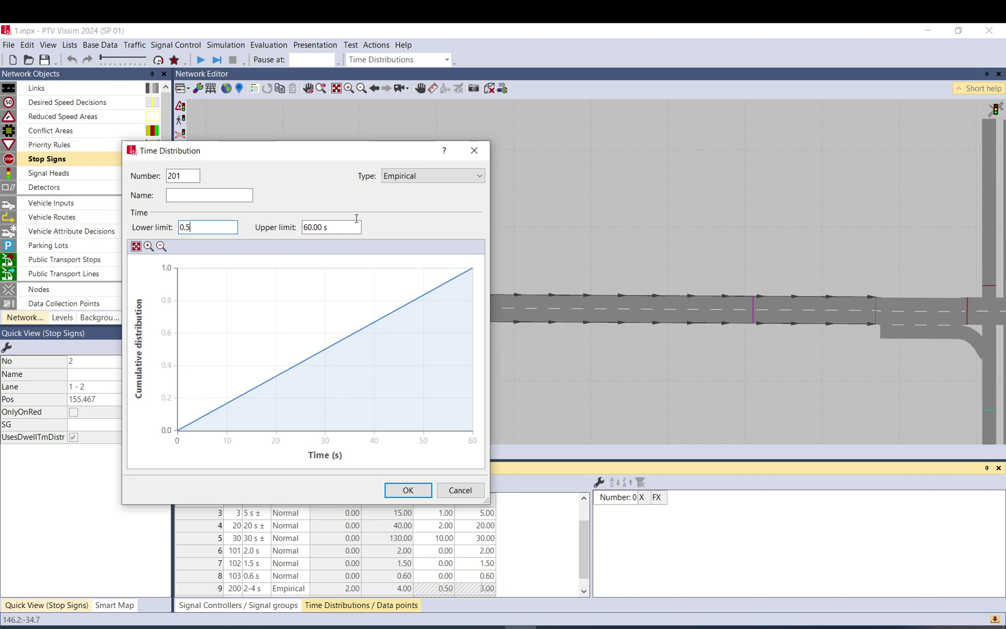
{"action": "key", "text": "Tab"}
{"action": "type", "text": "2"}
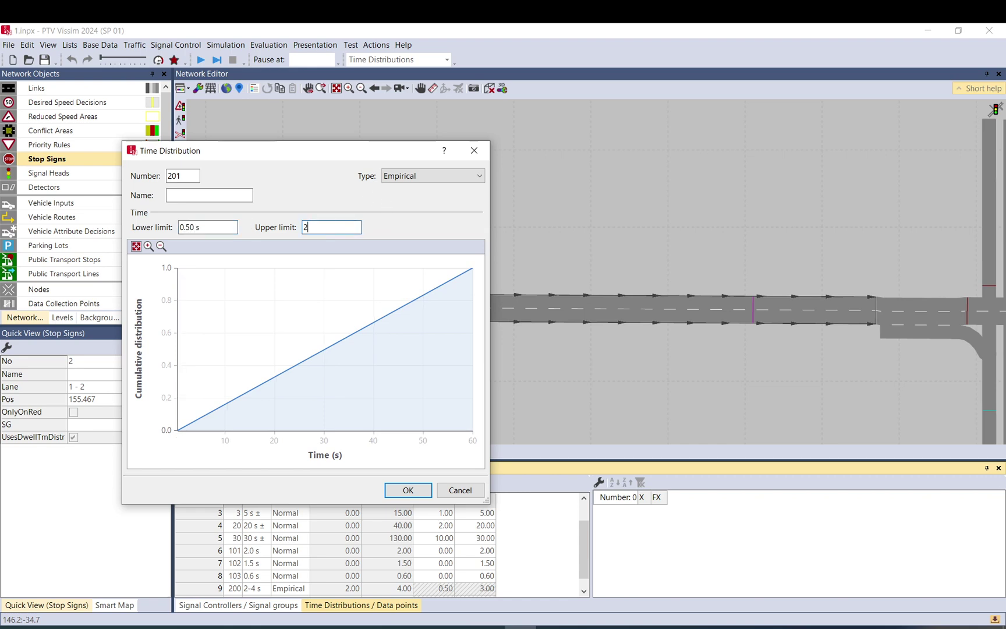
{"action": "left_click", "coordinate": [407, 490]}
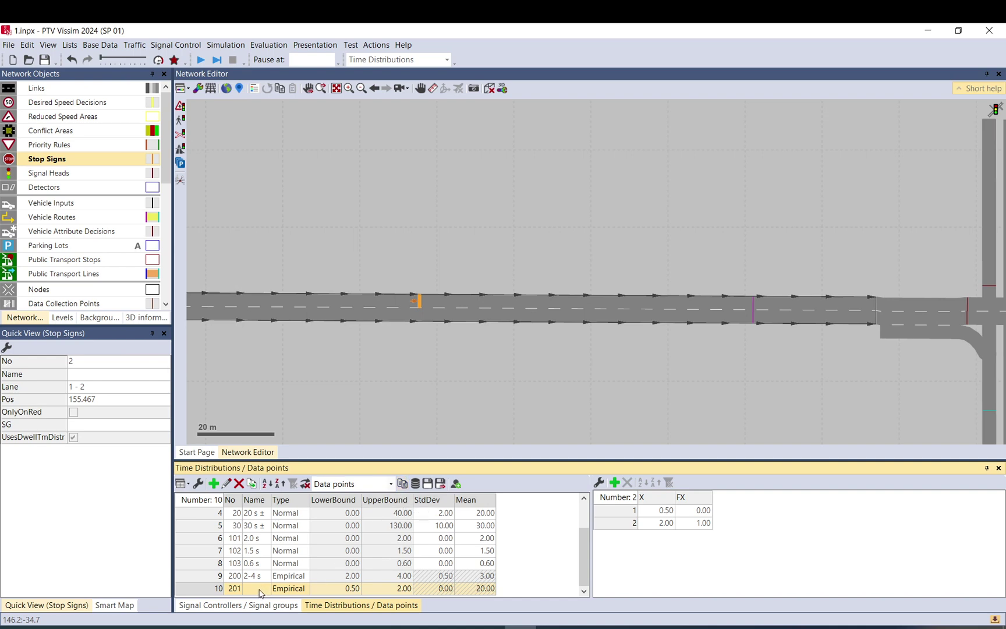
Name time distribution 201 'Stop'
{"action": "left_click", "coordinate": [252, 591]}
{"action": "left_click", "coordinate": [252, 589]}
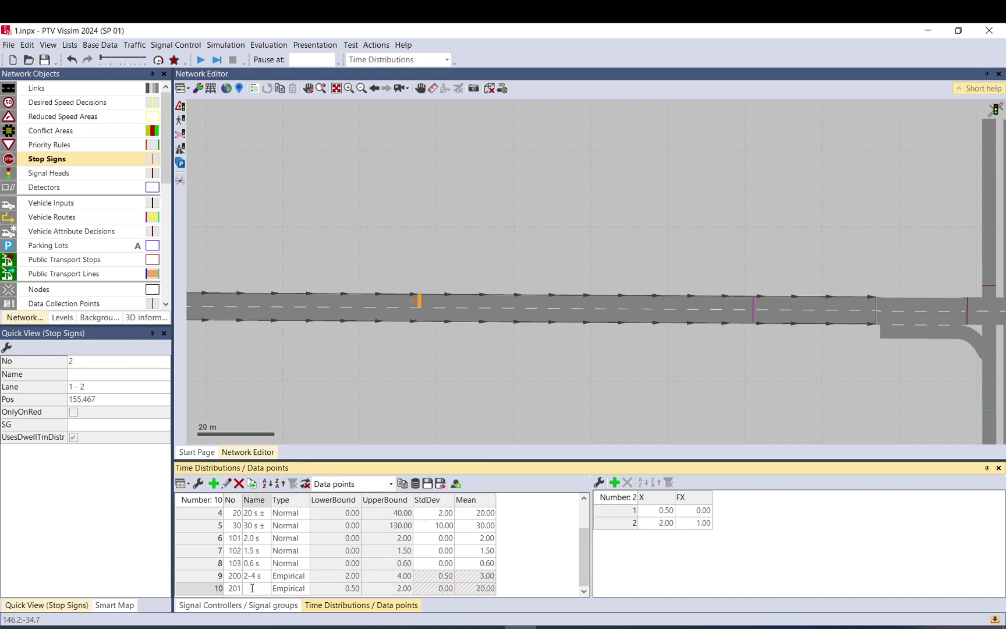
{"action": "type", "text": "Stop"}
{"action": "key", "text": "Return"}
Set stop sign 2's dwell time distribution to 201: Stop for Car, LGV and HGV, and confirm
{"action": "double_click", "coordinate": [420, 302]}
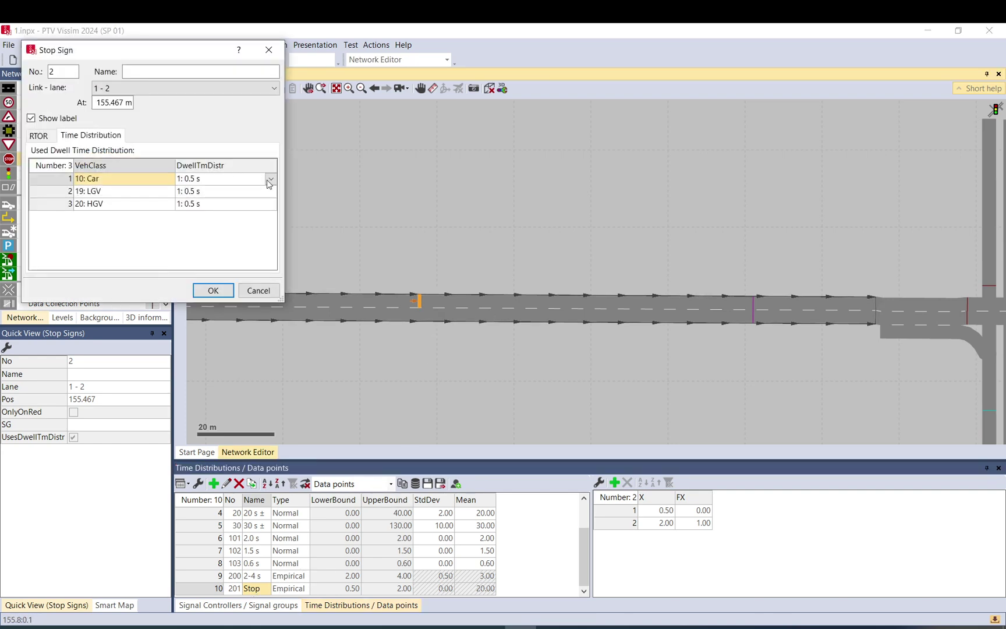
{"action": "left_click", "coordinate": [270, 179]}
{"action": "left_click", "coordinate": [206, 284]}
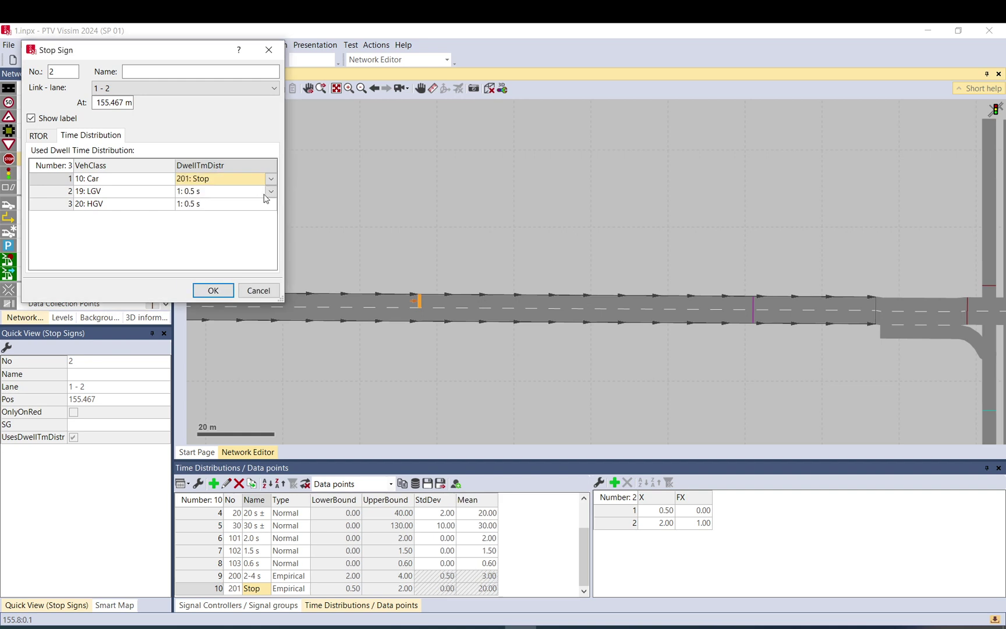
{"action": "left_click", "coordinate": [269, 192]}
{"action": "left_click", "coordinate": [198, 297]}
{"action": "left_click", "coordinate": [270, 204]}
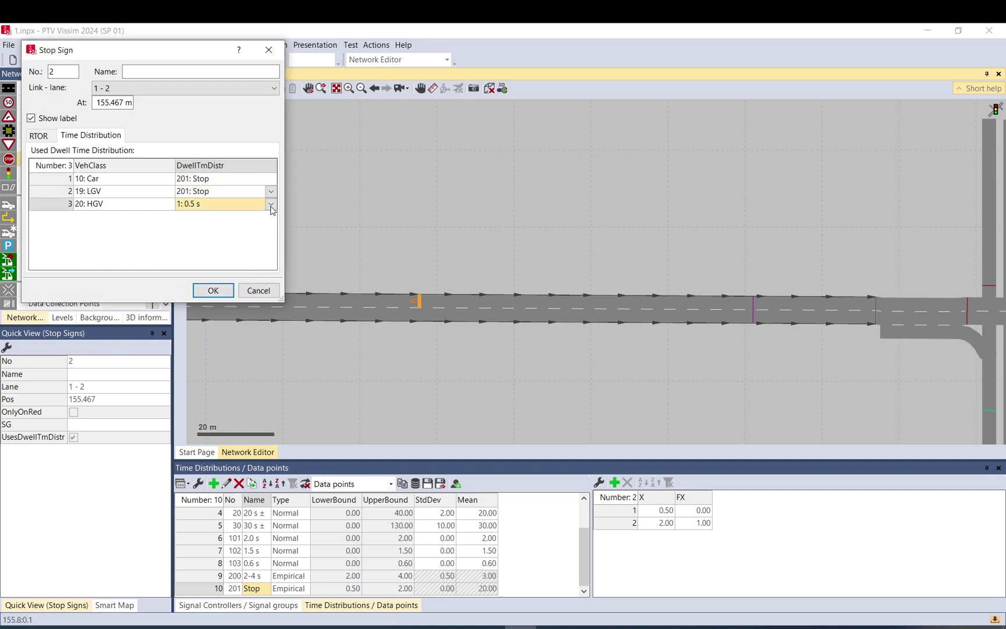
{"action": "left_click", "coordinate": [204, 309]}
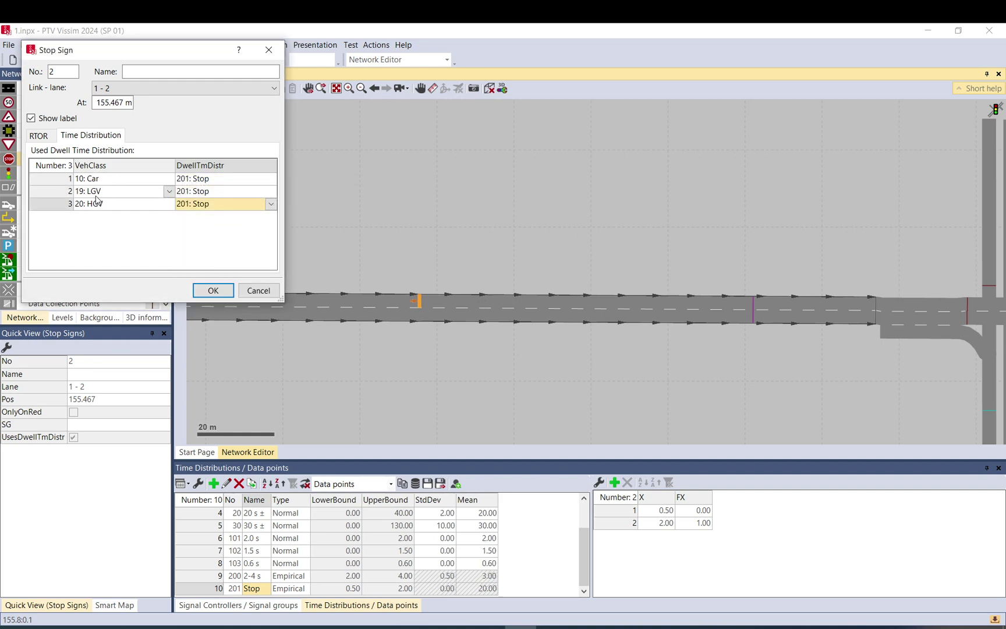
{"action": "left_click", "coordinate": [213, 291]}
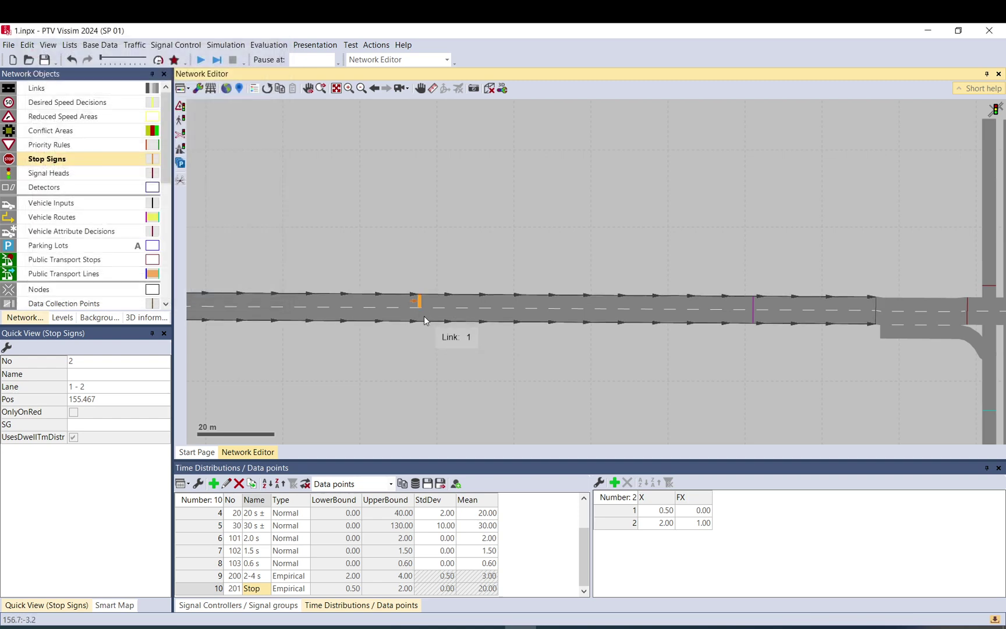
Duplicate the stop sign onto lane 1-1 of Link 1 at 155.432 m
{"action": "scroll", "coordinate": [414, 319], "scroll_direction": "up", "scroll_amount": 2}
{"action": "right_click", "coordinate": [411, 278]}
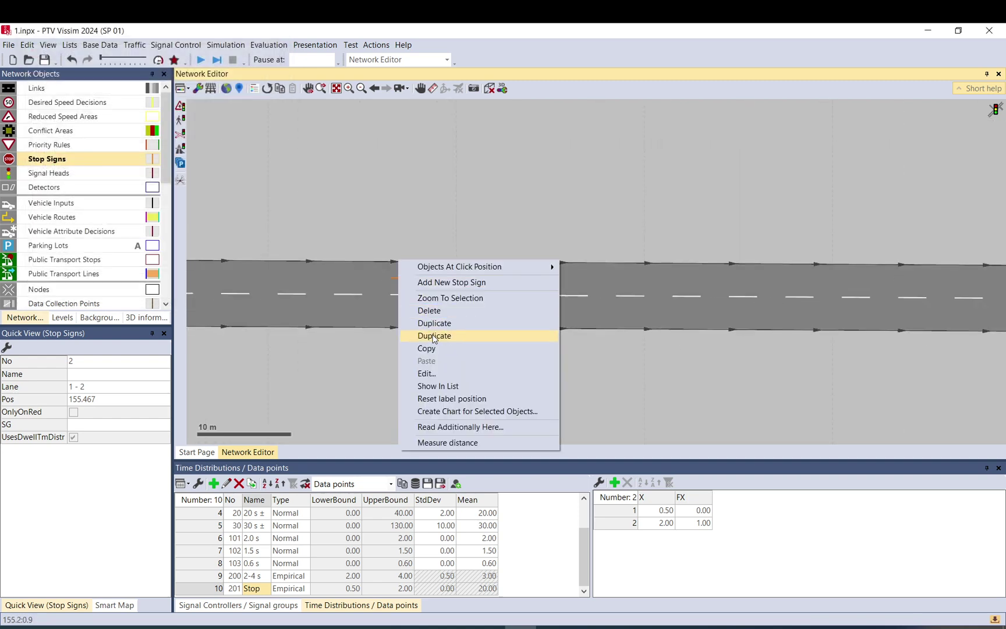
{"action": "left_click", "coordinate": [431, 334]}
{"action": "left_click_drag", "start_coordinate": [417, 286], "coordinate": [414, 310]}
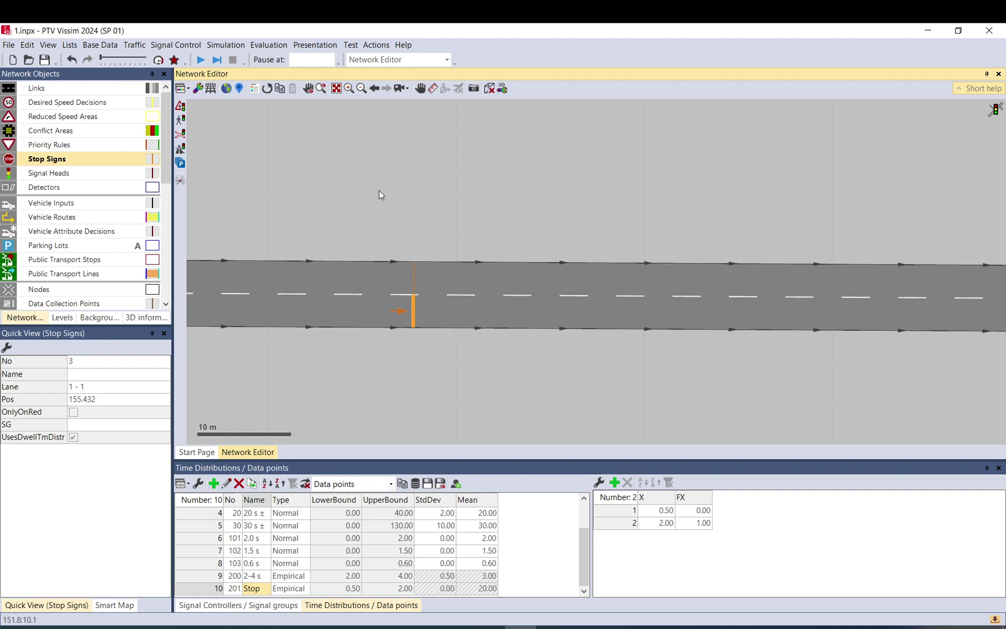
{"action": "left_click", "coordinate": [379, 190]}
Save the network, run a short simulation, then stop it
{"action": "left_click", "coordinate": [217, 60]}
{"action": "left_click", "coordinate": [486, 327]}
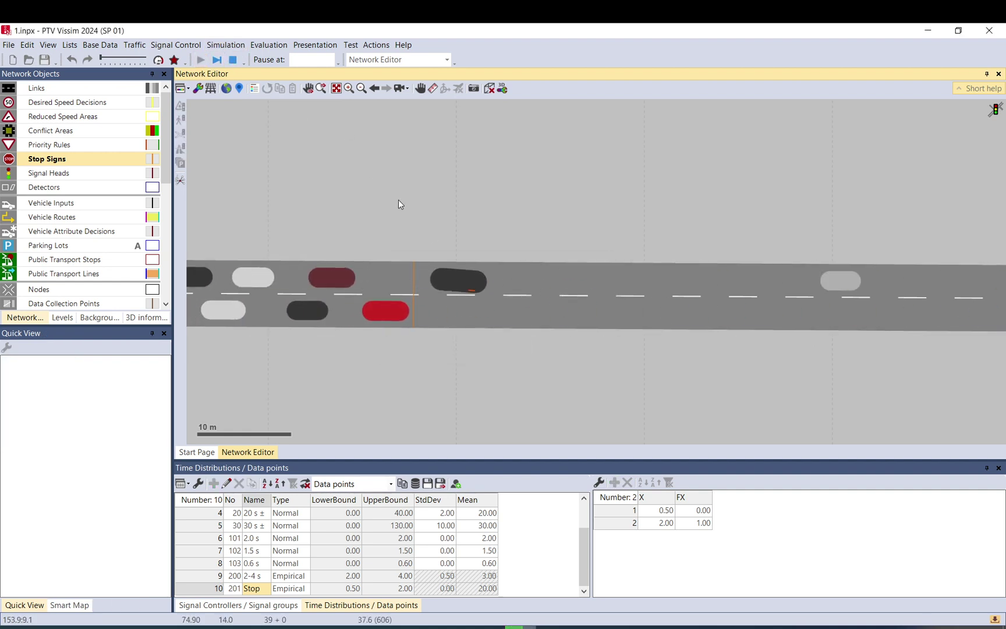
{"action": "left_click", "coordinate": [218, 60]}
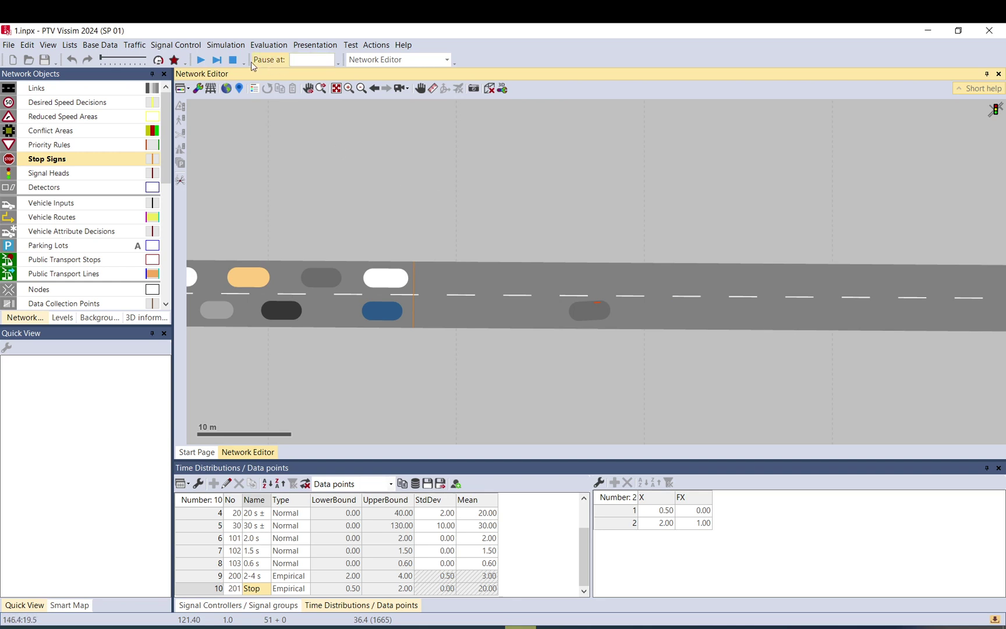
{"action": "left_click", "coordinate": [233, 60]}
{"action": "left_click", "coordinate": [582, 364]}
{"action": "scroll", "coordinate": [301, 233], "scroll_direction": "down", "scroll_amount": 3}
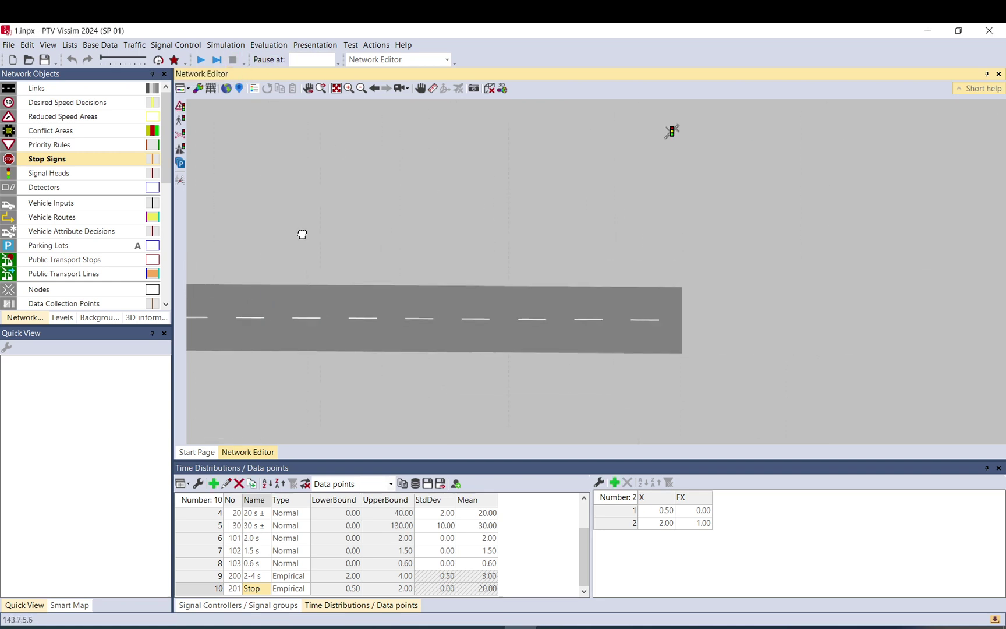
{"action": "scroll", "coordinate": [383, 240], "scroll_direction": "down", "scroll_amount": 3}
{"action": "scroll", "coordinate": [495, 265], "scroll_direction": "up", "scroll_amount": 3}
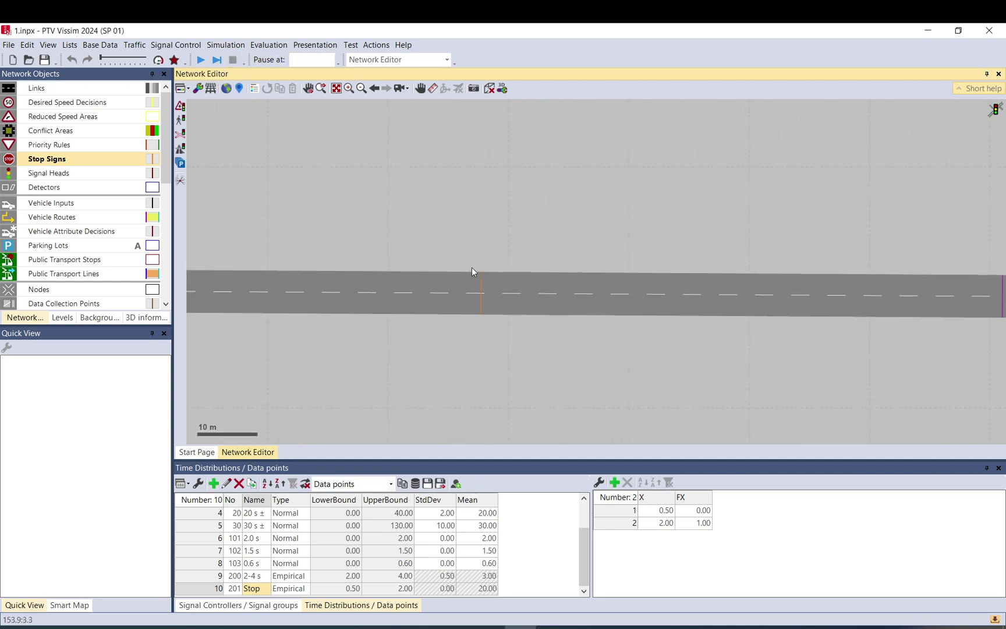
{"action": "left_click", "coordinate": [88, 88]}
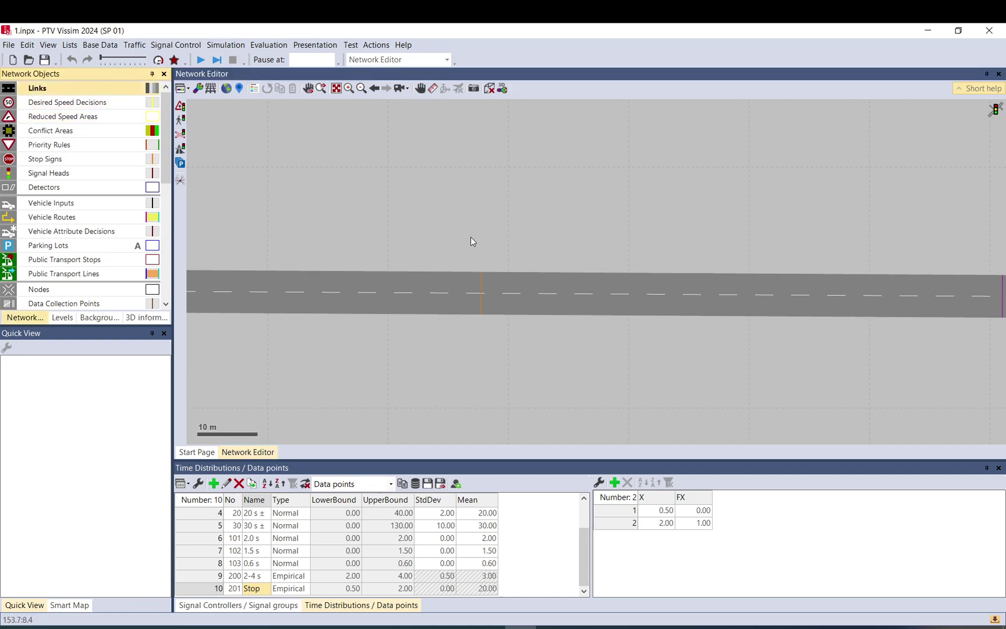
{"action": "mouse_move", "coordinate": [499, 256]}
{"action": "left_mouse_down"}
{"action": "mouse_move", "coordinate": [538, 228]}
{"action": "mouse_move", "coordinate": [490, 111]}
{"action": "left_mouse_up"}
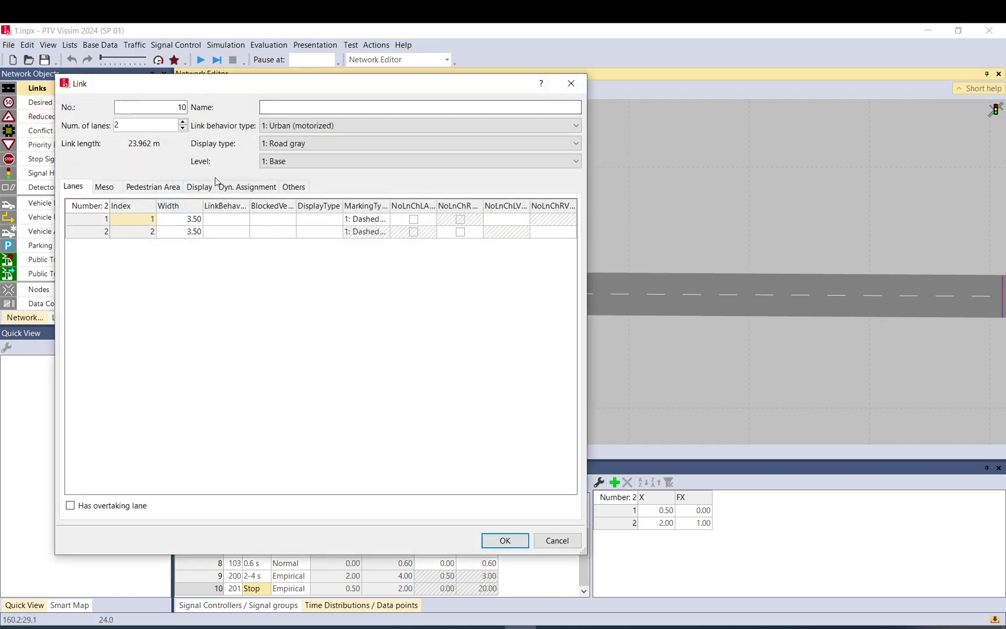
{"action": "left_click", "coordinate": [183, 128]}
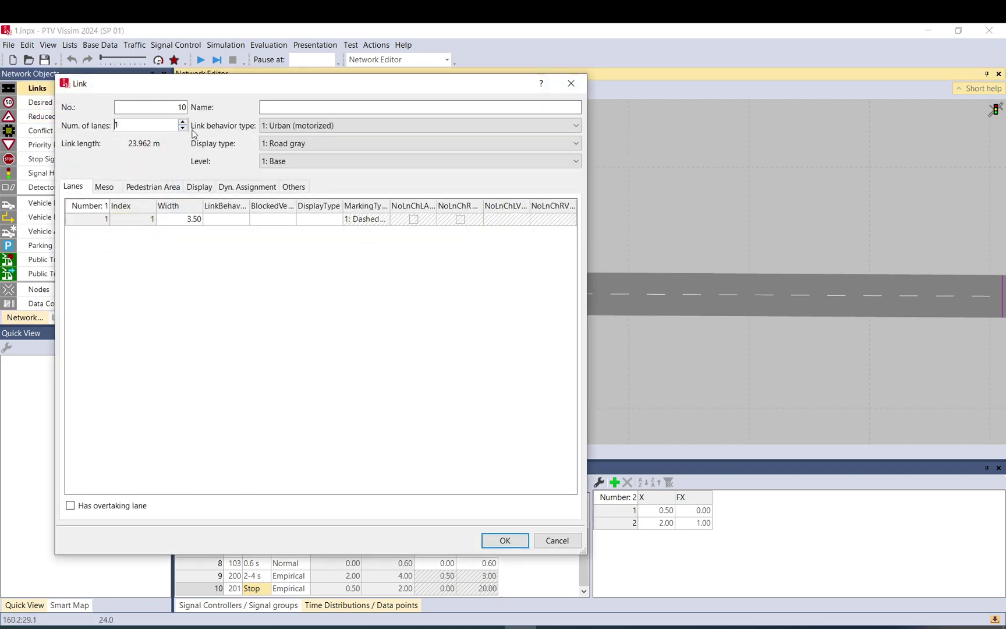
{"action": "left_click", "coordinate": [504, 540]}
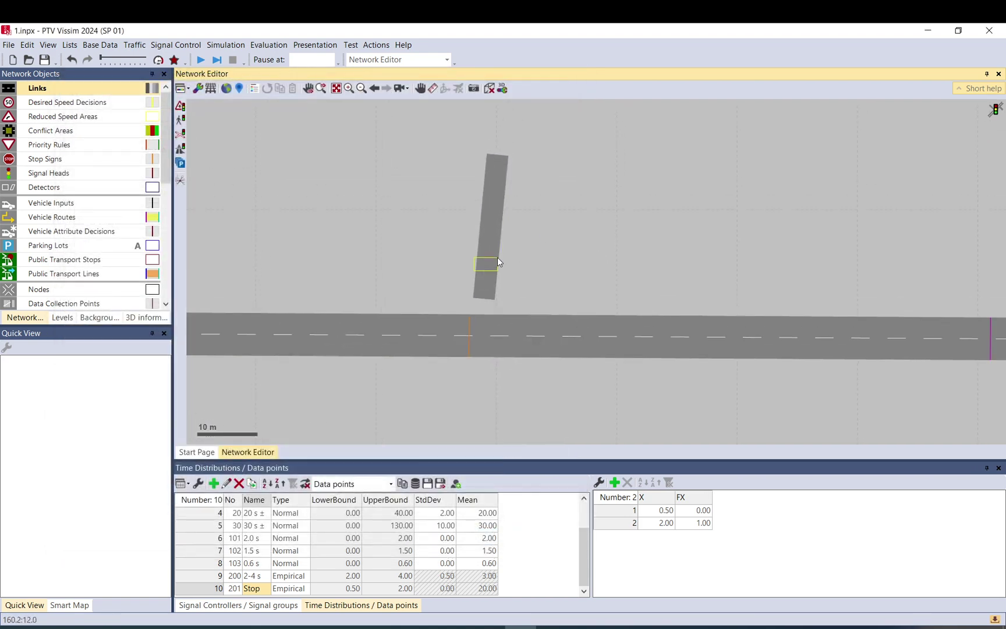
{"action": "left_click_drag", "start_coordinate": [497, 262], "coordinate": [587, 207]}
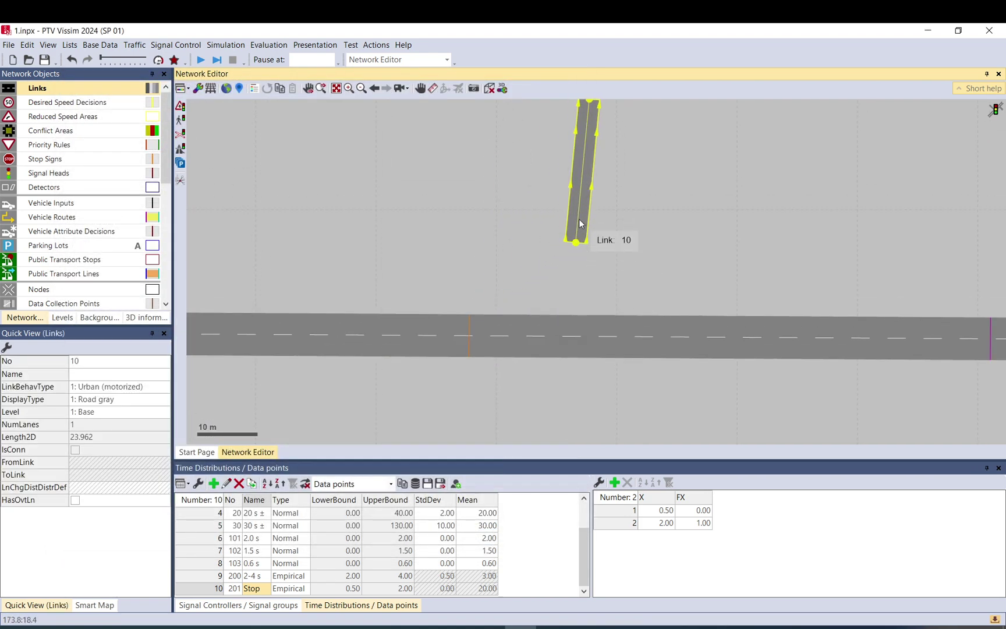
{"action": "key", "text": "Delete"}
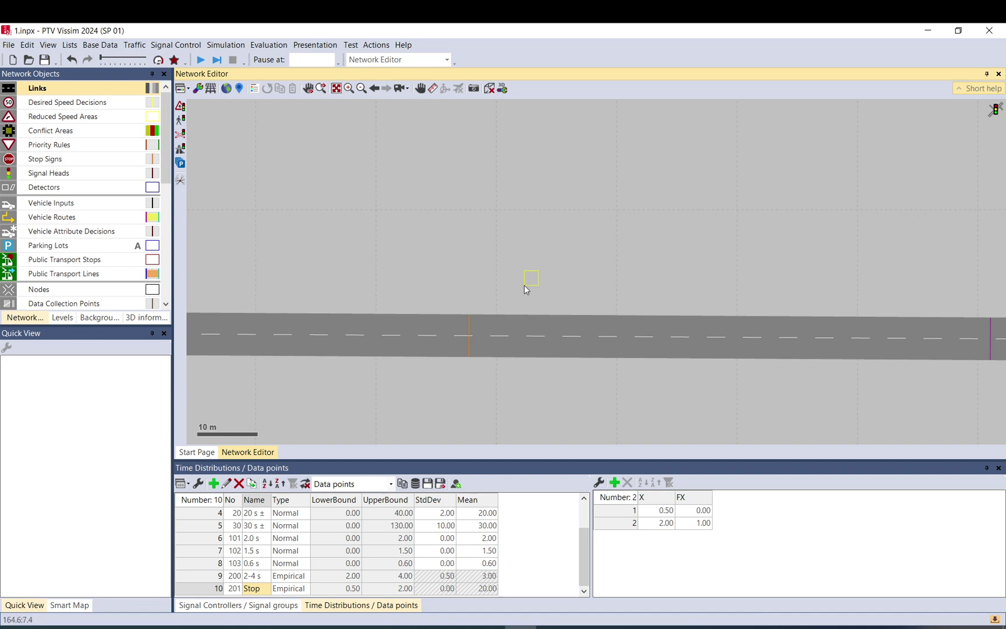
Locate right-turn connector 10002 and inspect signal head 1 and its signal group
{"action": "left_click", "coordinate": [456, 368]}
{"action": "left_click", "coordinate": [455, 368]}
{"action": "scroll", "coordinate": [660, 286], "scroll_direction": "right", "scroll_amount": 5}
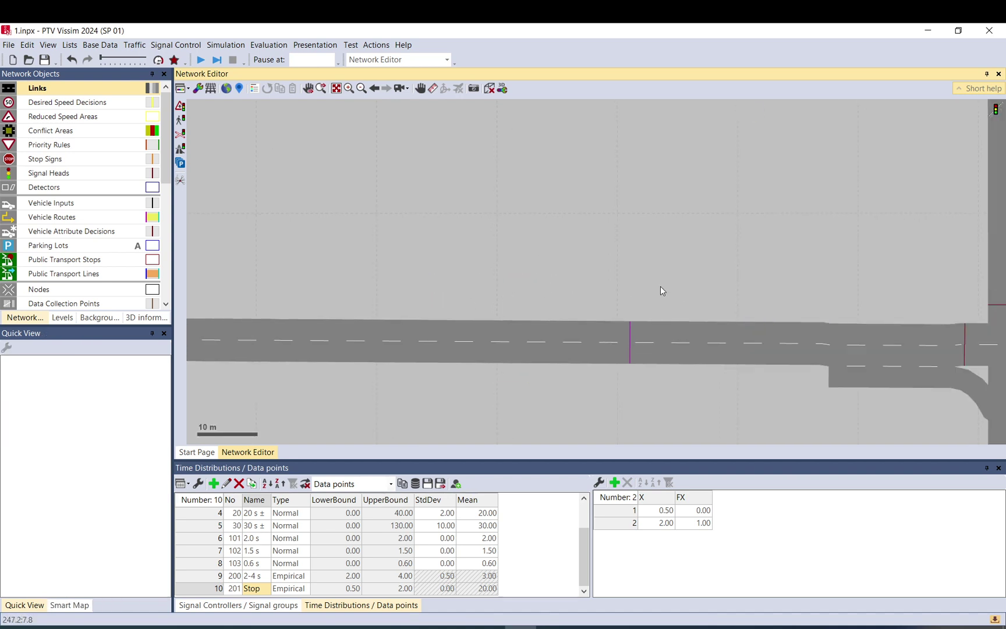
{"action": "scroll", "coordinate": [675, 291], "scroll_direction": "right", "scroll_amount": 5}
{"action": "scroll", "coordinate": [570, 338], "scroll_direction": "down", "scroll_amount": 3}
{"action": "left_click", "coordinate": [534, 298]}
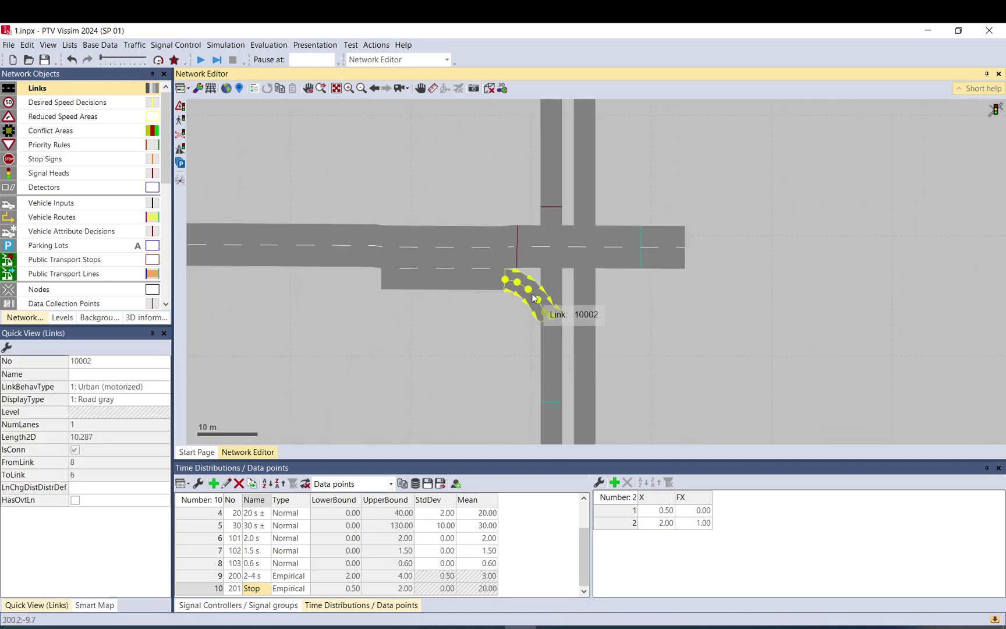
{"action": "left_click", "coordinate": [519, 244]}
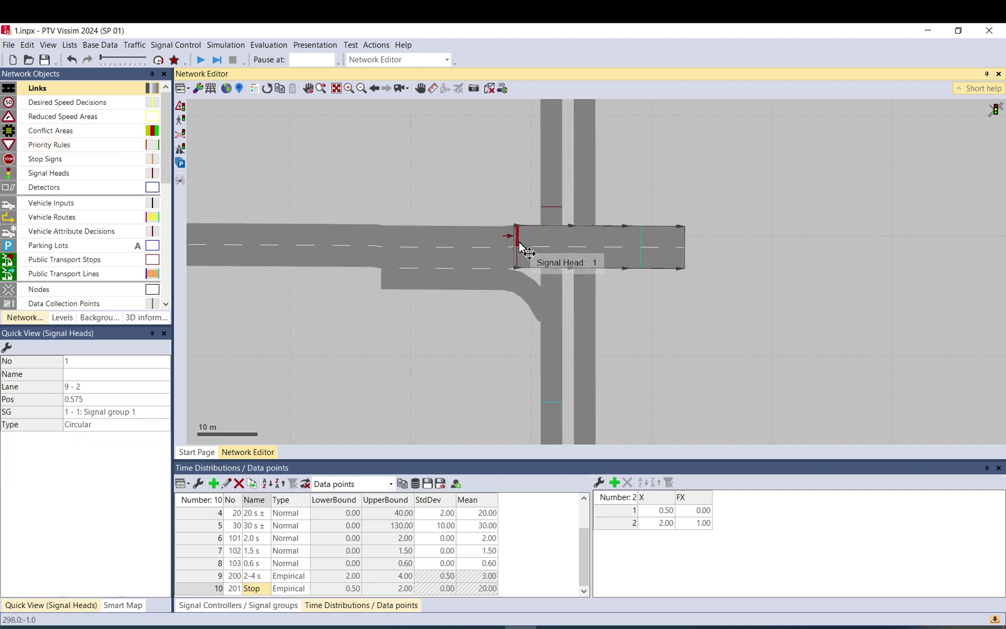
{"action": "key", "text": "Escape"}
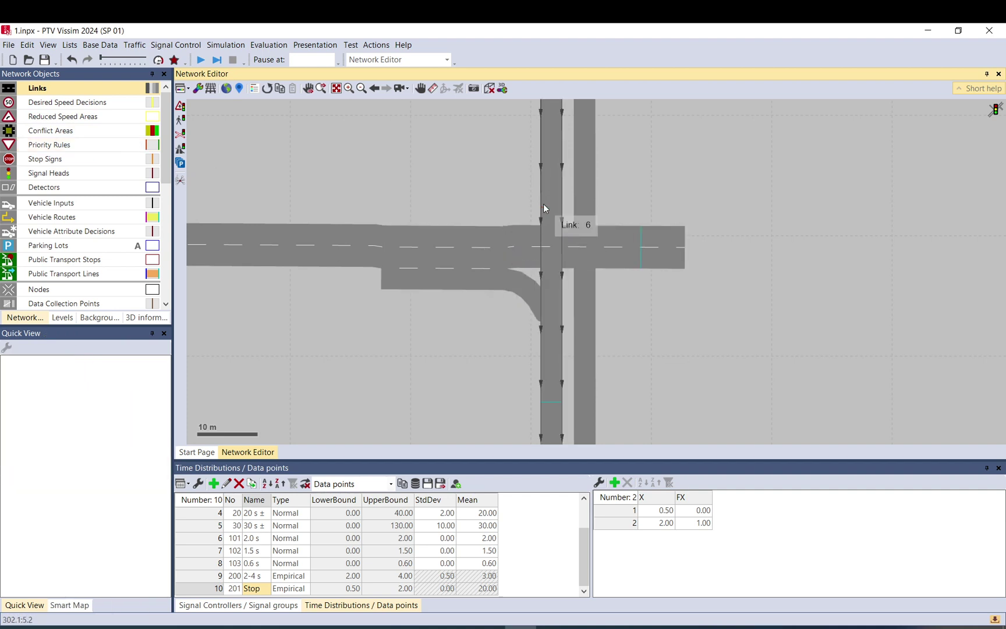
Place a stop sign on connector 10002 at 5.232 m with 0.5 s dwell for Car, LGV and HGV
{"action": "left_click", "coordinate": [64, 147]}
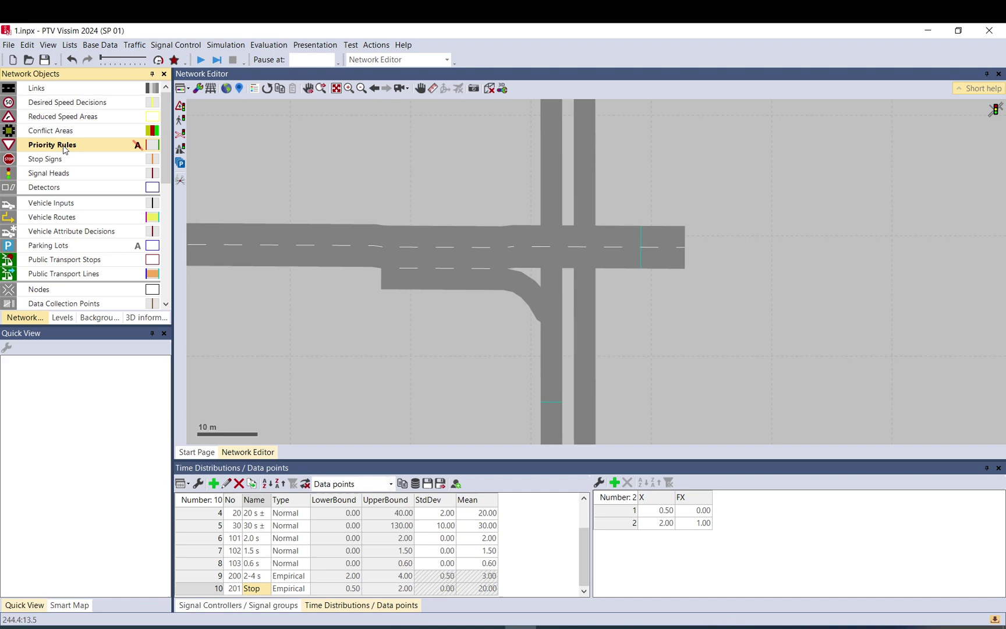
{"action": "left_click", "coordinate": [52, 159]}
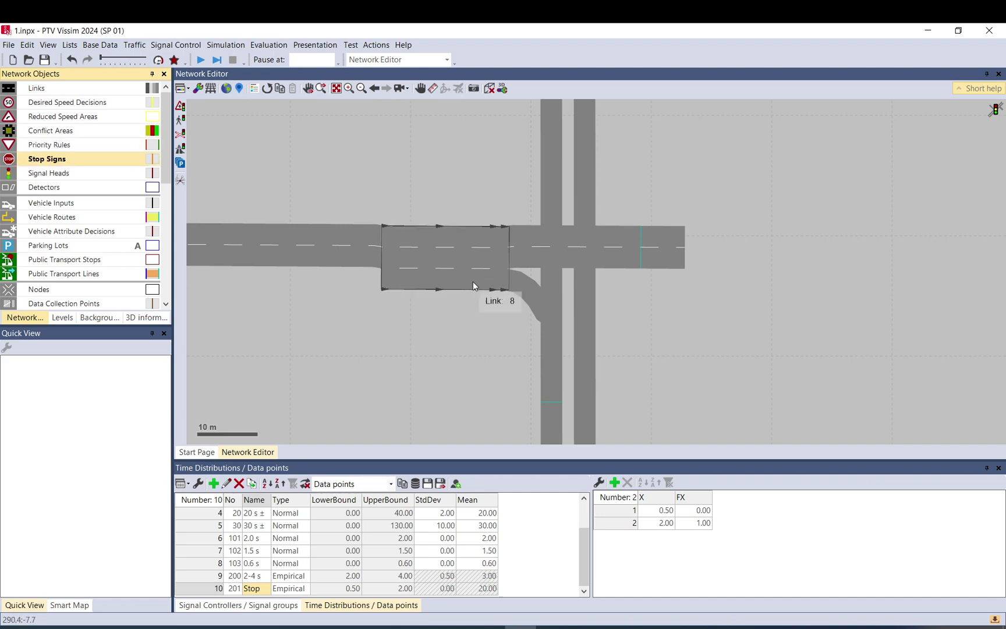
{"action": "right_click", "coordinate": [533, 297]}
{"action": "right_click", "coordinate": [114, 204]}
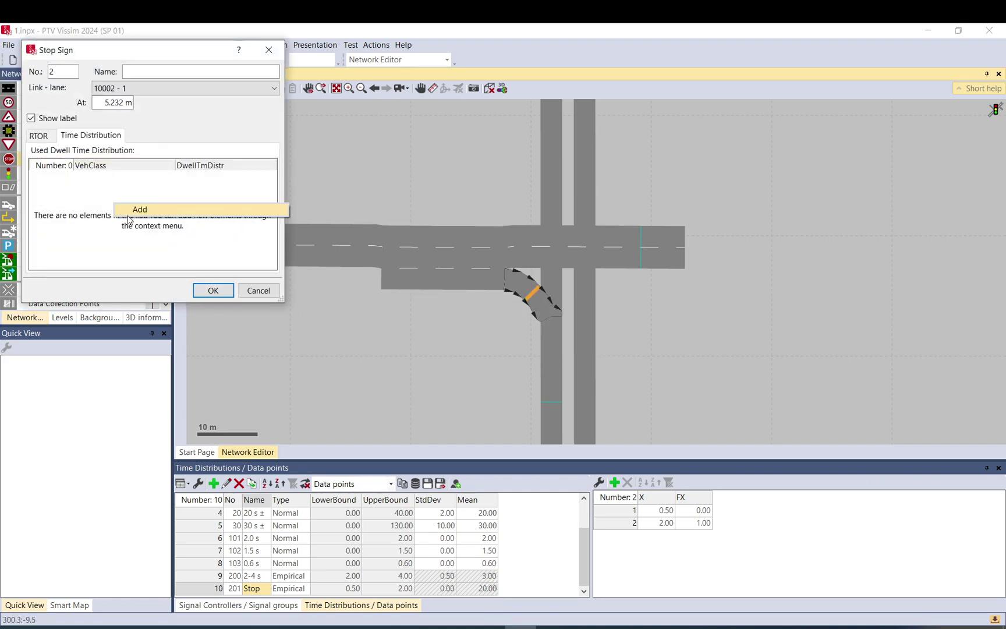
{"action": "left_click", "coordinate": [129, 212]}
{"action": "right_click", "coordinate": [129, 216]}
{"action": "left_click", "coordinate": [135, 223]}
{"action": "right_click", "coordinate": [143, 226]}
{"action": "left_click", "coordinate": [148, 232]}
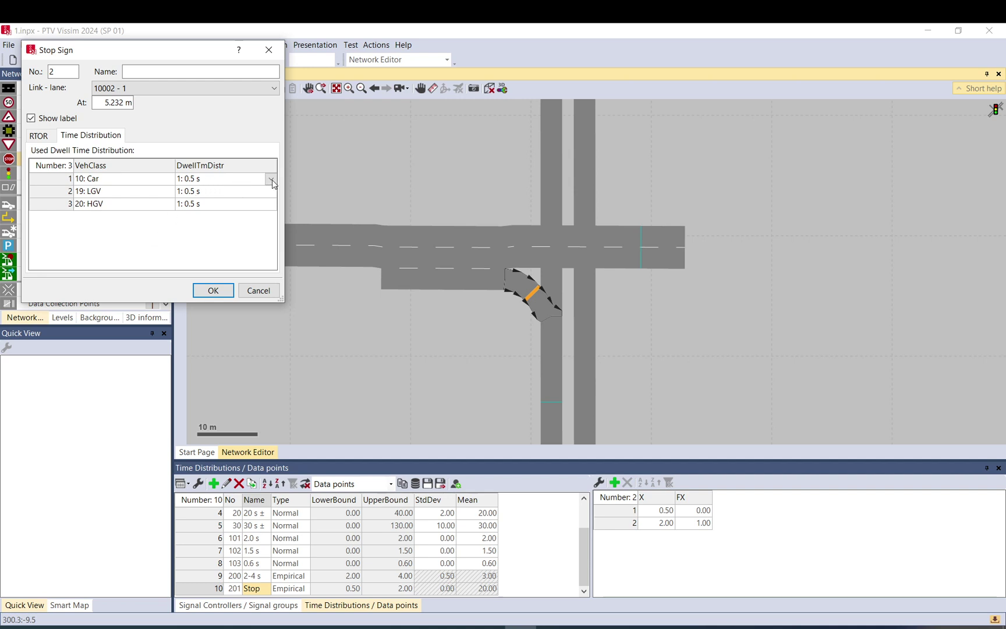
{"action": "left_click", "coordinate": [213, 290]}
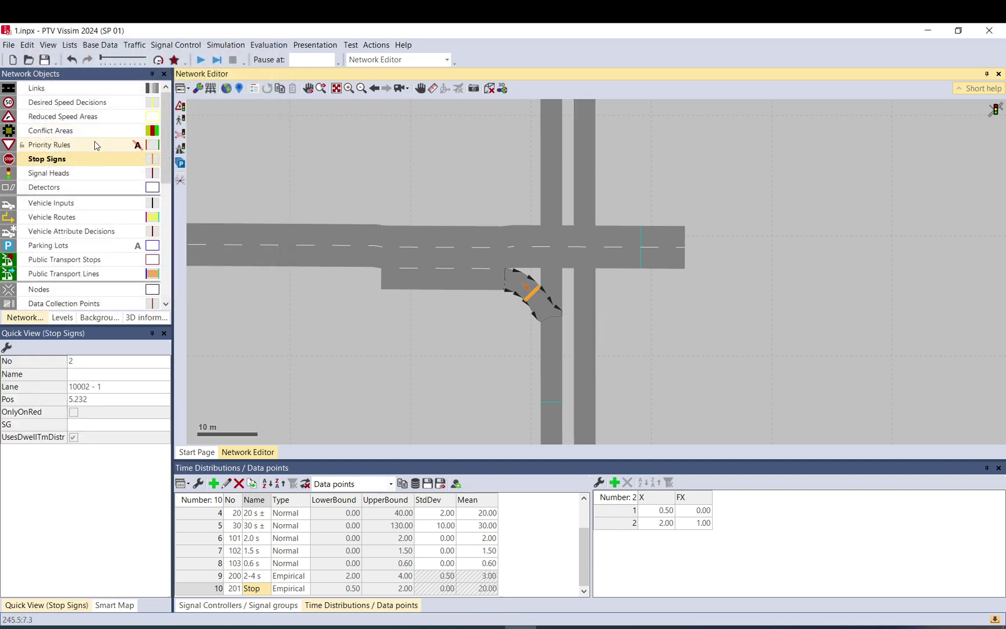
Set conflict area 9 so the right-turn connector yields to the crossing road
{"action": "left_click", "coordinate": [87, 131]}
{"action": "left_click", "coordinate": [552, 307]}
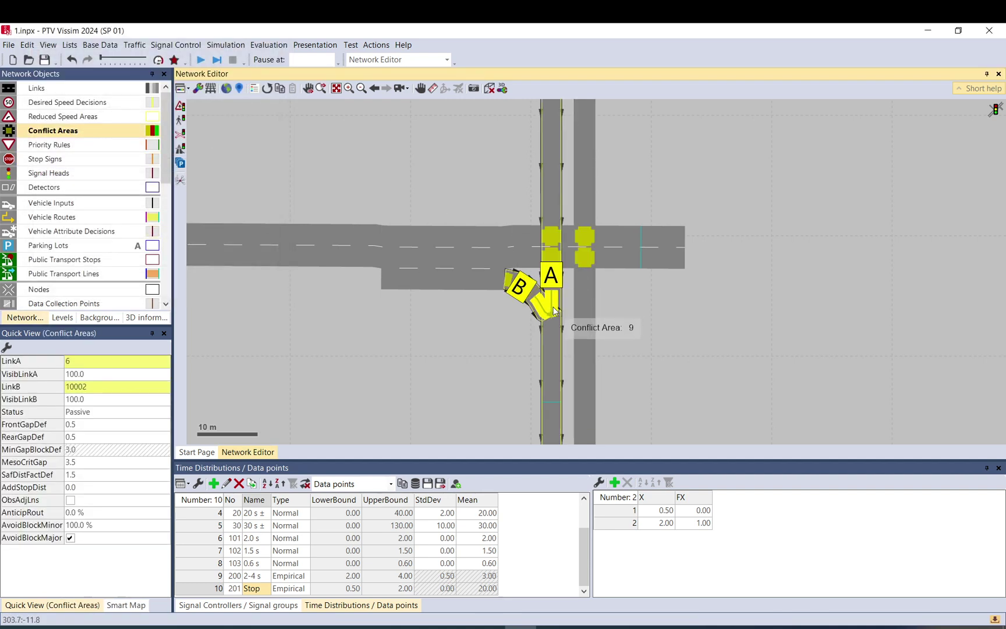
{"action": "left_click", "coordinate": [554, 310]}
{"action": "left_click", "coordinate": [497, 348]}
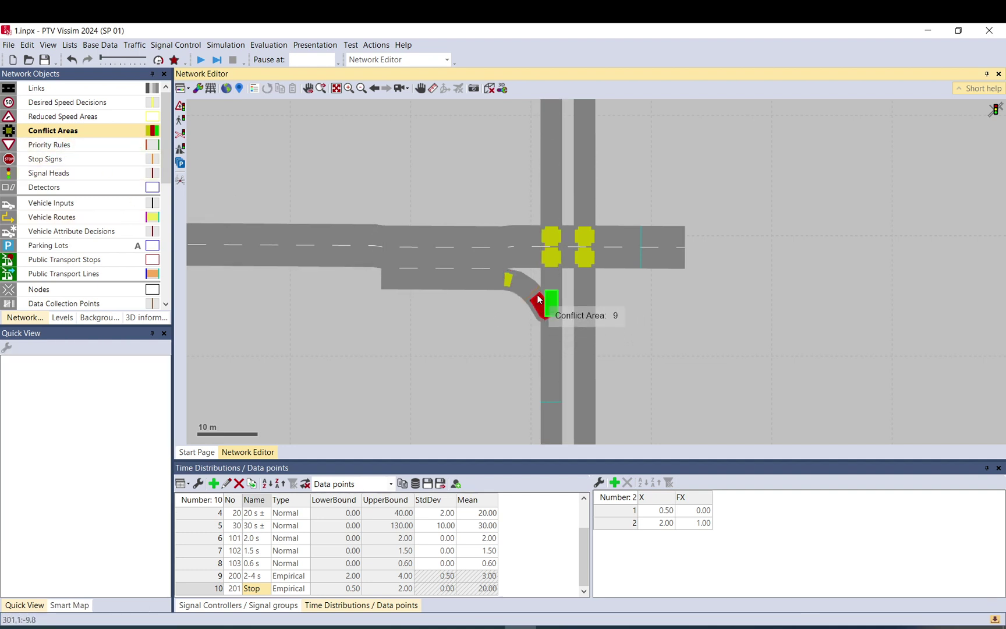
{"action": "left_click", "coordinate": [533, 294]}
{"action": "left_click", "coordinate": [500, 325]}
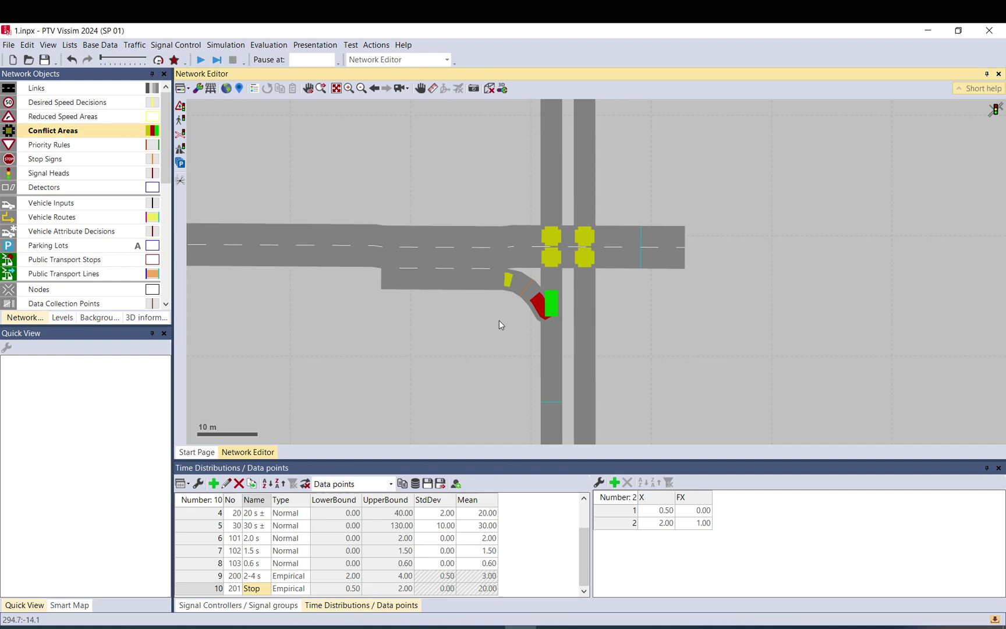
Save the changes and run a test simulation, then stop it
{"action": "left_click", "coordinate": [200, 59]}
{"action": "left_click", "coordinate": [484, 331]}
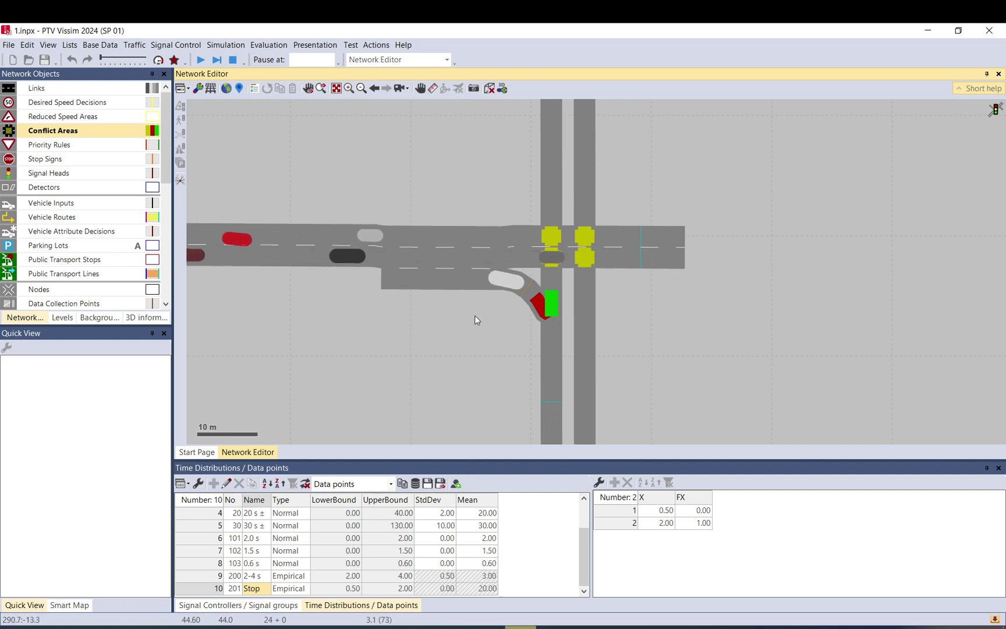
{"action": "left_click", "coordinate": [232, 59]}
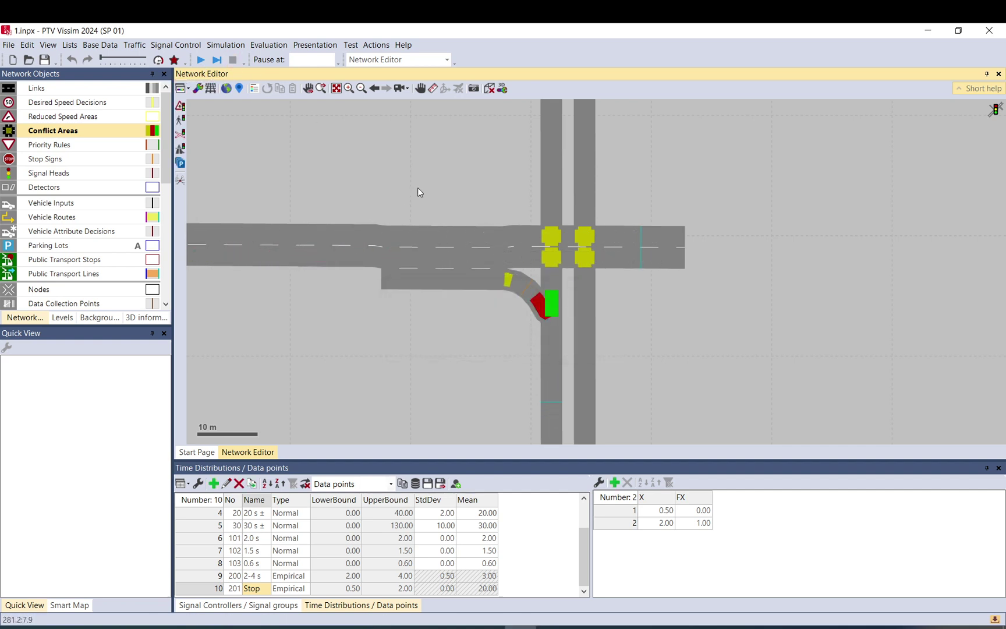
{"action": "scroll", "coordinate": [417, 188], "scroll_direction": "down", "scroll_amount": 5}
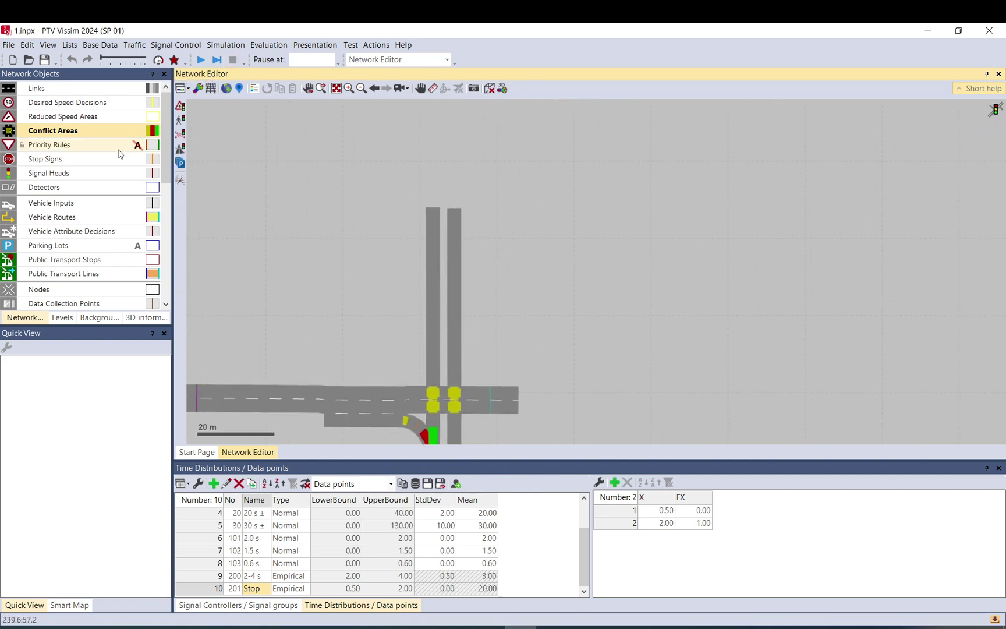
Add vehicle input 6 on the vertical link with a volume of 400
{"action": "left_click", "coordinate": [59, 202]}
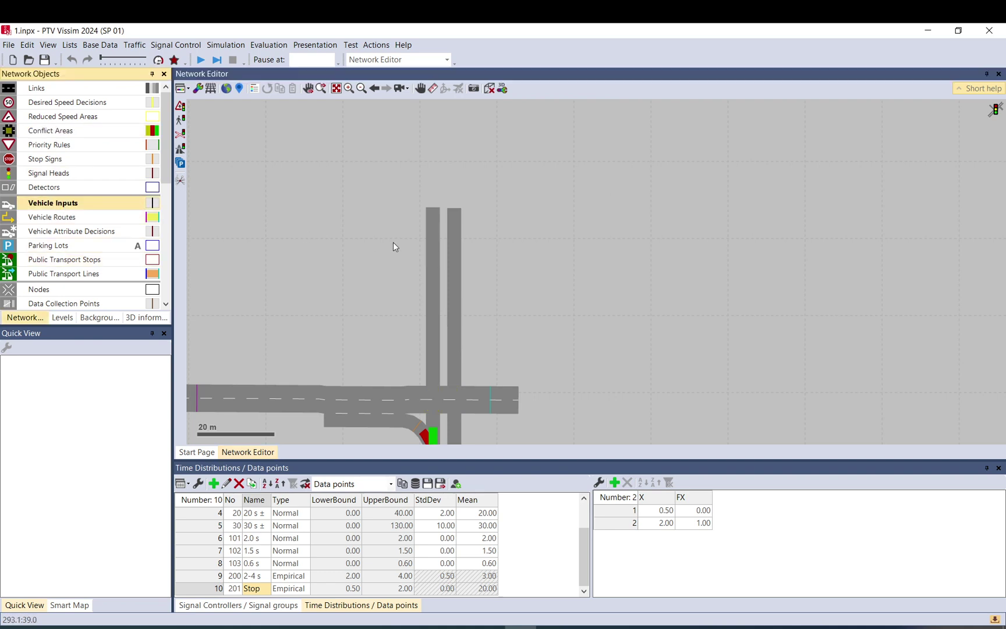
{"action": "right_click", "coordinate": [433, 222]}
{"action": "left_click", "coordinate": [104, 401]}
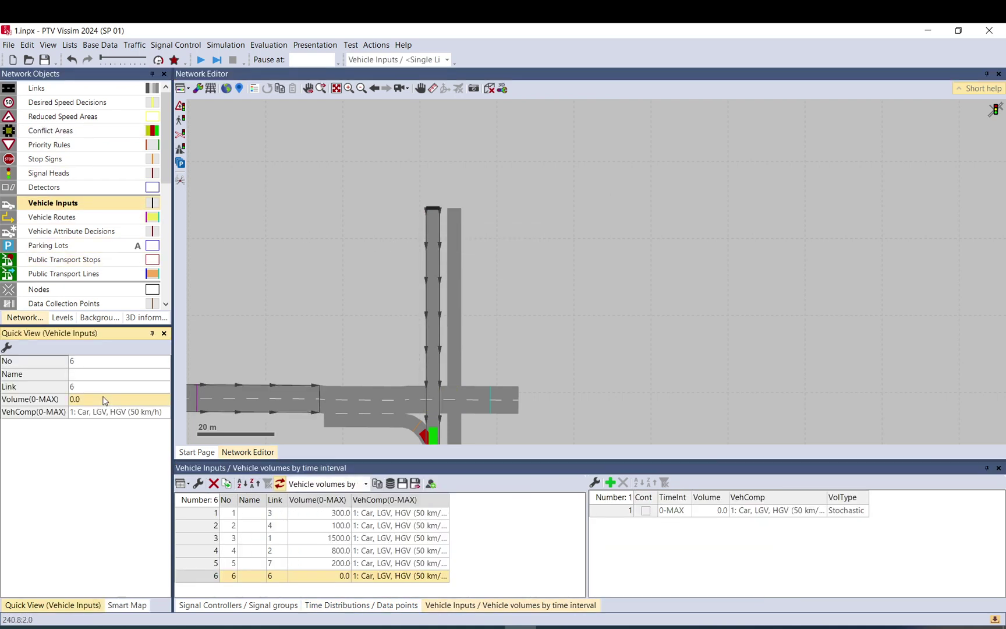
{"action": "type", "text": "400"}
{"action": "key", "text": "Return"}
{"action": "left_click", "coordinate": [339, 304]}
Save and run the simulation while watching the intersection, then dismiss the warnings message
{"action": "left_click_drag", "start_coordinate": [340, 303], "coordinate": [367, 115]}
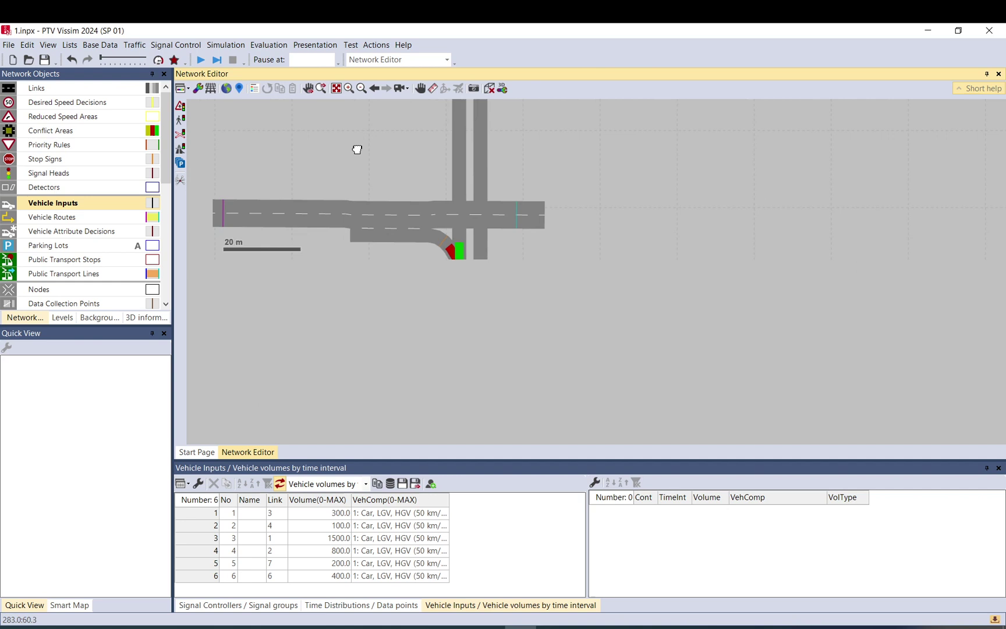
{"action": "left_click", "coordinate": [200, 60]}
{"action": "left_click", "coordinate": [480, 329]}
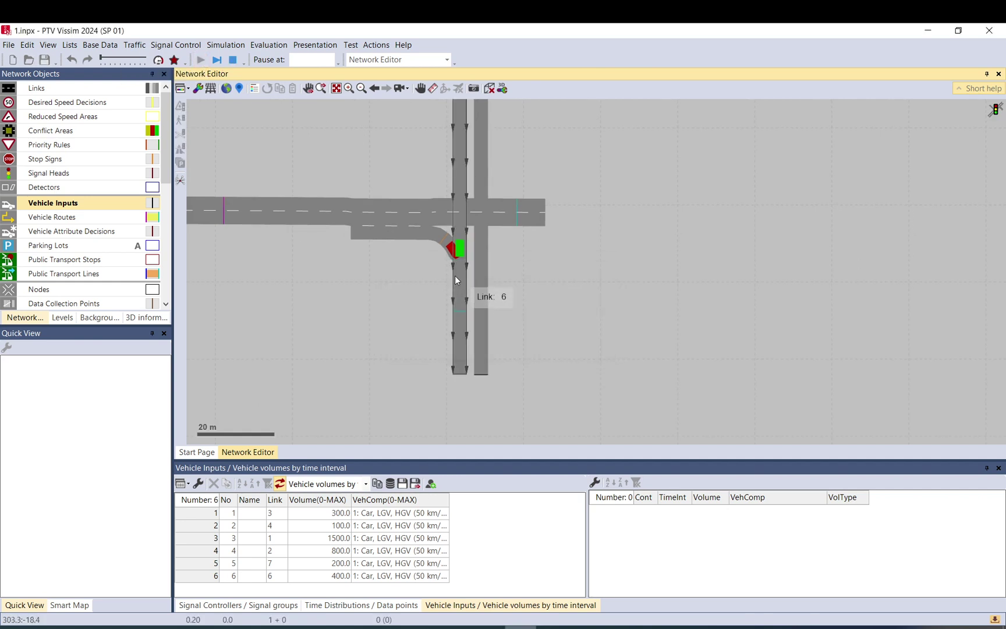
{"action": "scroll", "coordinate": [417, 273], "scroll_direction": "up", "scroll_amount": 1}
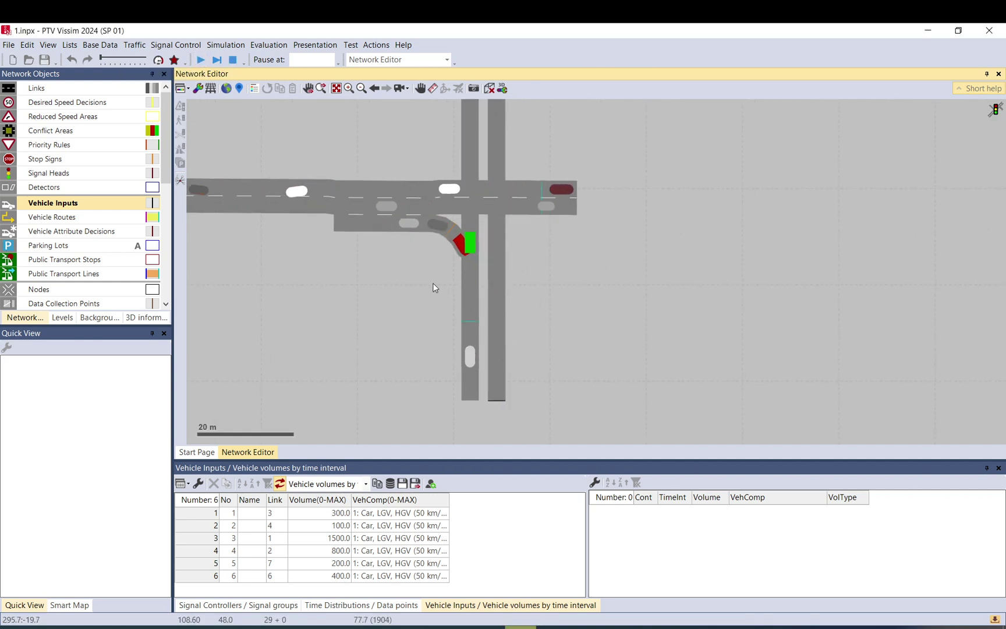
{"action": "left_click_drag", "start_coordinate": [433, 288], "coordinate": [400, 323]}
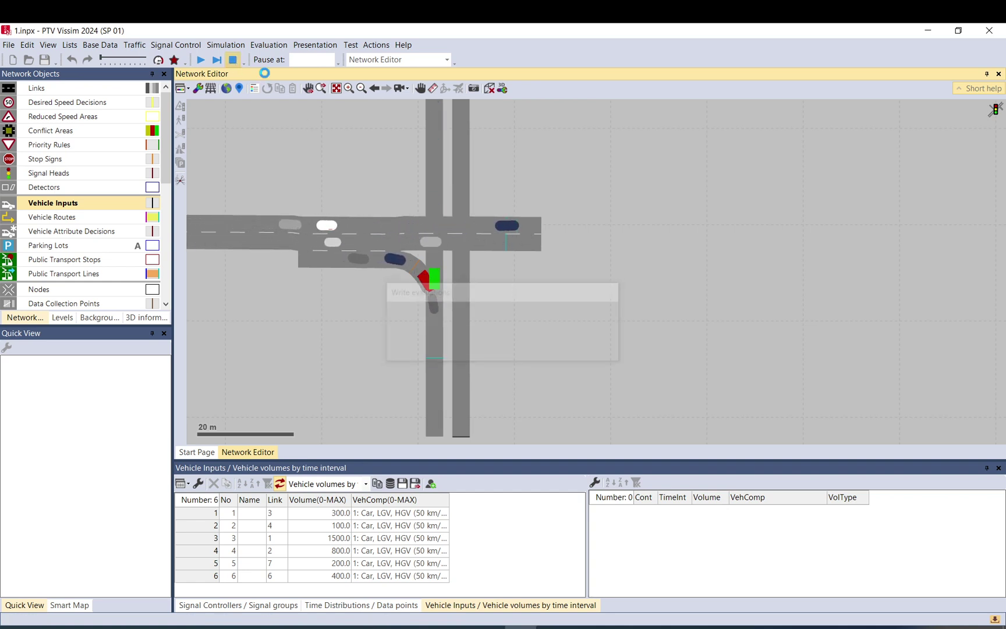
{"action": "left_click", "coordinate": [600, 372]}
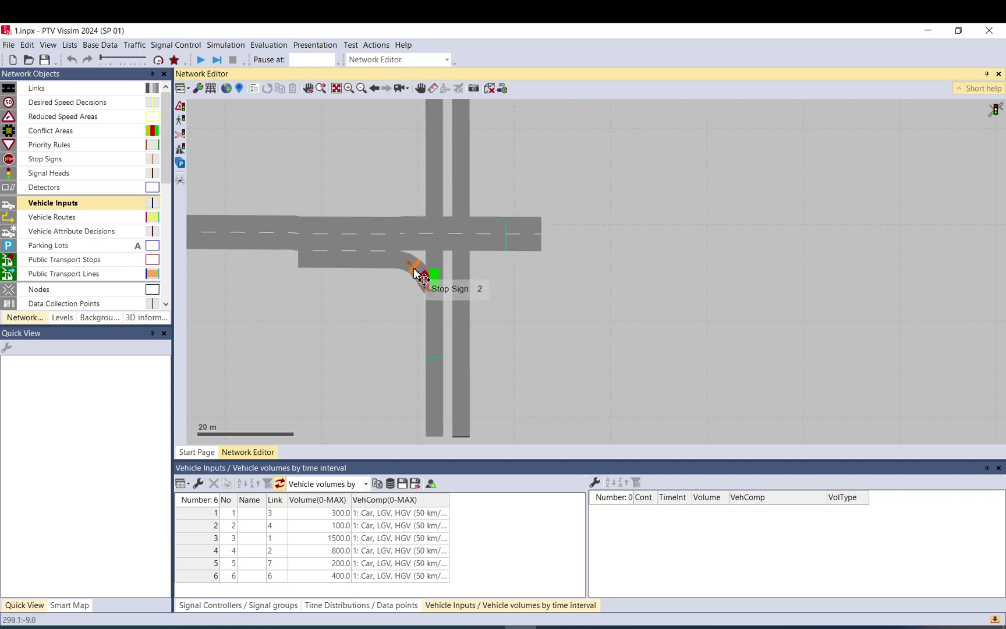
Show controller 1's signal groups and add a Signal group 1 signal head on link 9
{"action": "left_click", "coordinate": [261, 605]}
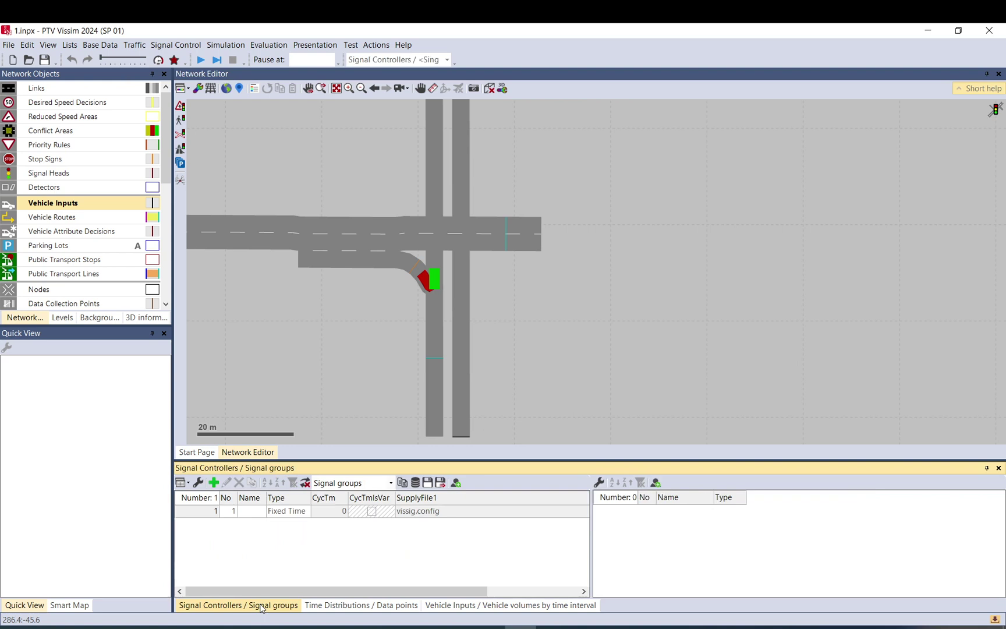
{"action": "left_click", "coordinate": [203, 512]}
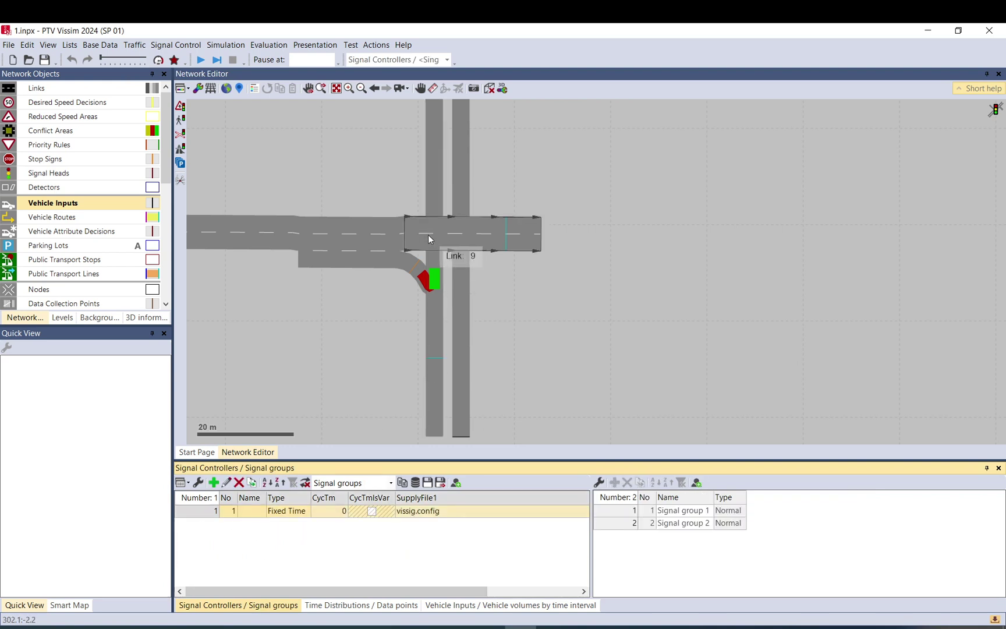
{"action": "left_click", "coordinate": [51, 173]}
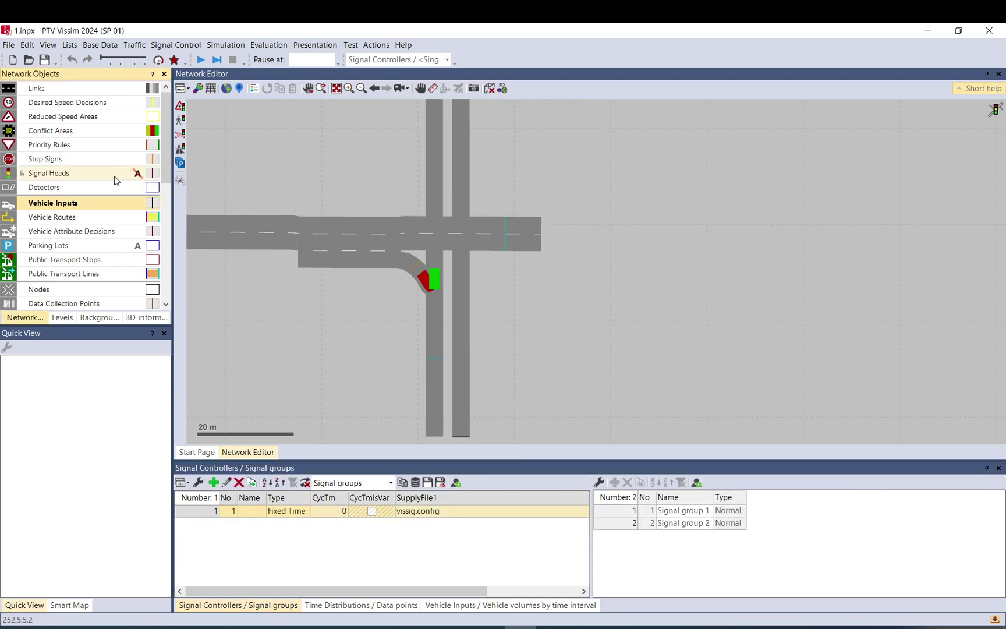
{"action": "right_click", "coordinate": [409, 226]}
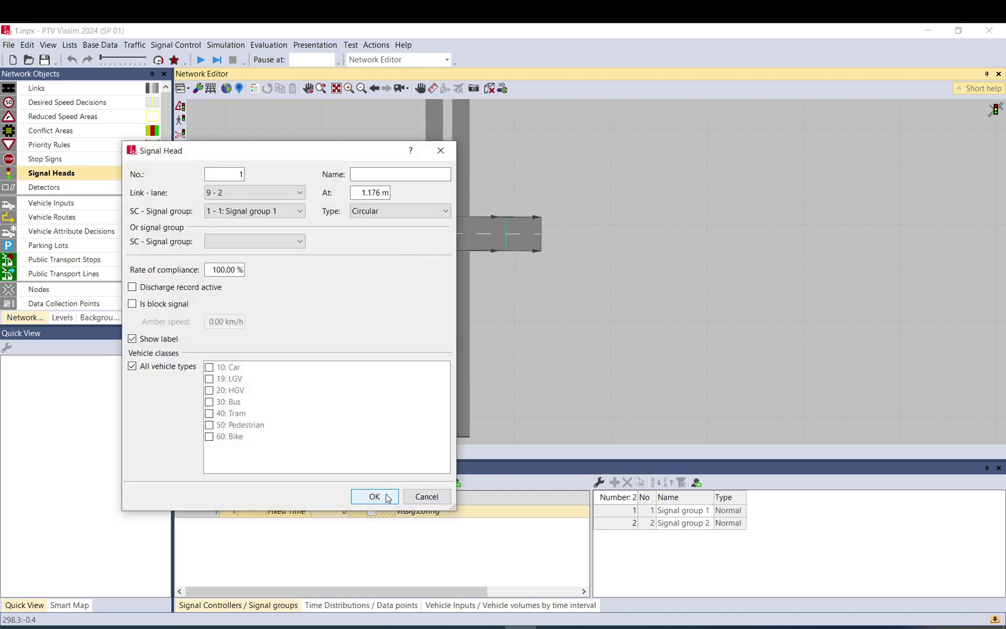
{"action": "left_click", "coordinate": [375, 493]}
Duplicate the signal head onto lane 9-1 and onto right-turn connector 10002
{"action": "right_click", "coordinate": [408, 228]}
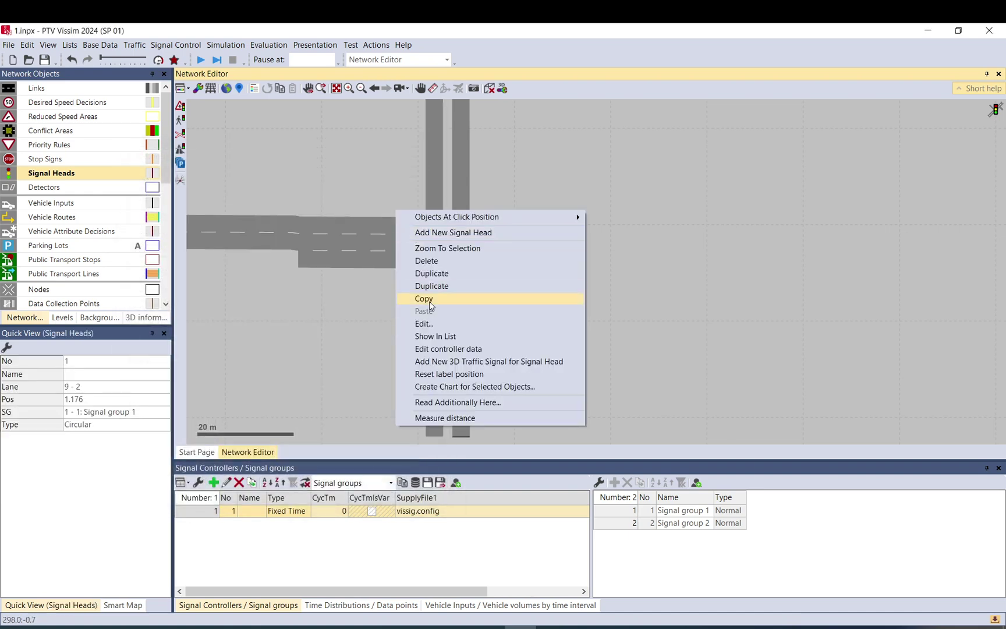
{"action": "left_click", "coordinate": [429, 286]}
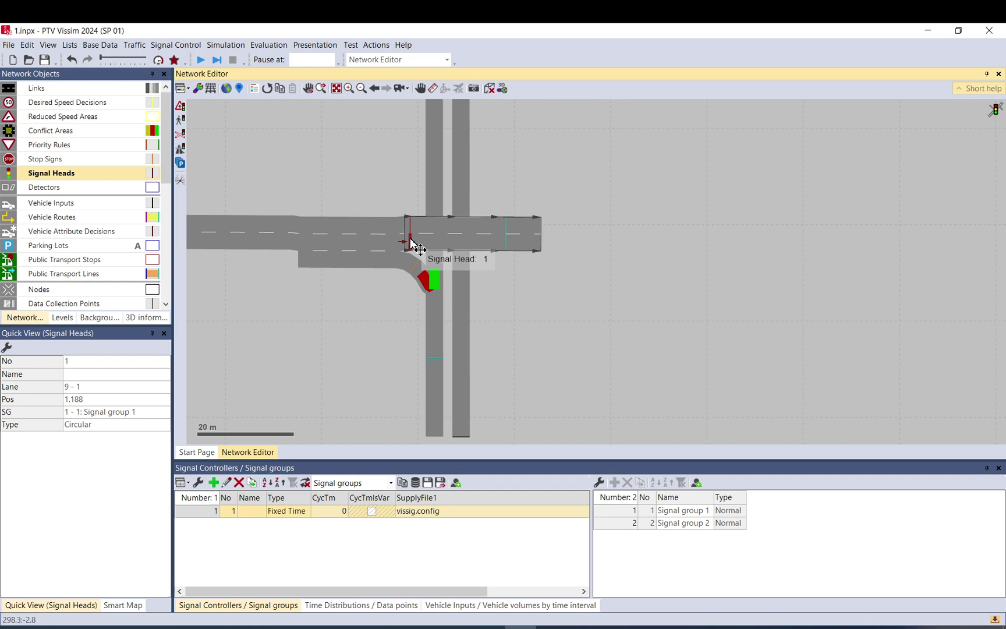
{"action": "right_click", "coordinate": [411, 239]}
{"action": "left_click", "coordinate": [420, 300]}
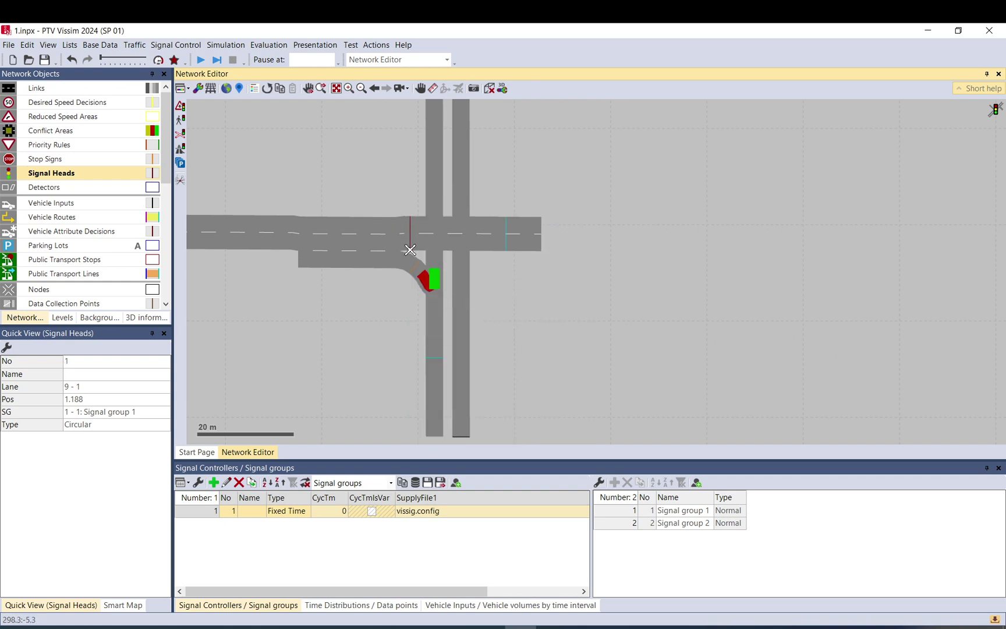
{"action": "left_click", "coordinate": [419, 271]}
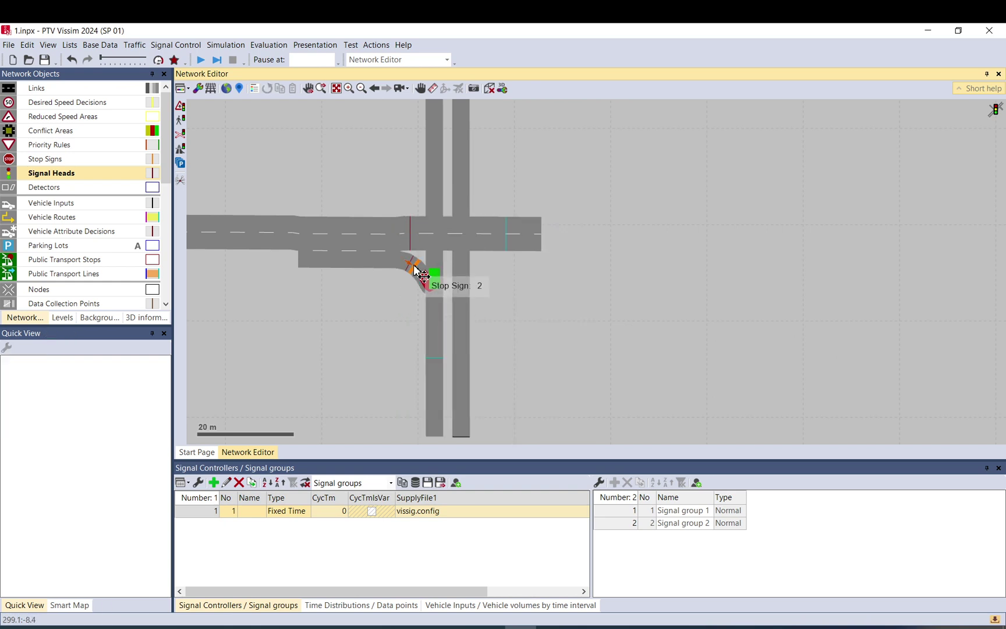
{"action": "scroll", "coordinate": [419, 271], "scroll_direction": "up", "scroll_amount": 2}
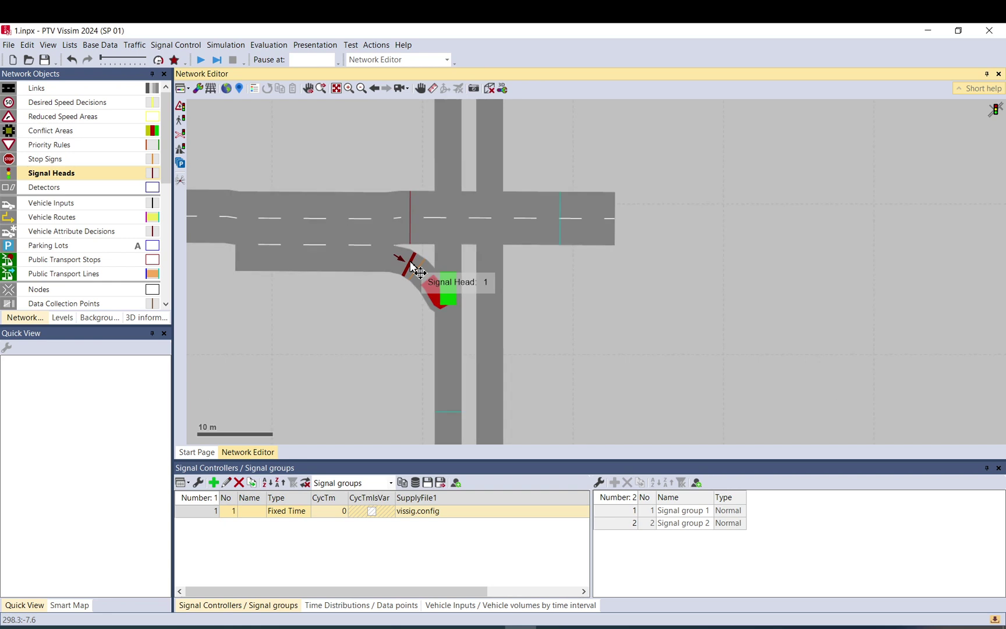
Restrict the signal head on connector 10002 at 2.675 m to vehicle class 60: Bike only
{"action": "double_click", "coordinate": [411, 263]}
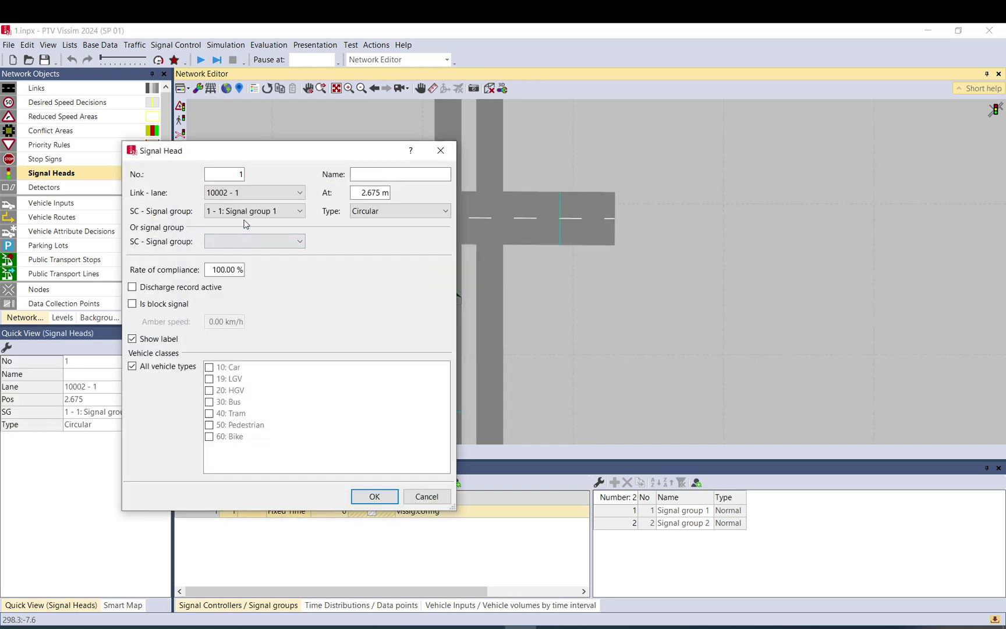
{"action": "left_click", "coordinate": [157, 365]}
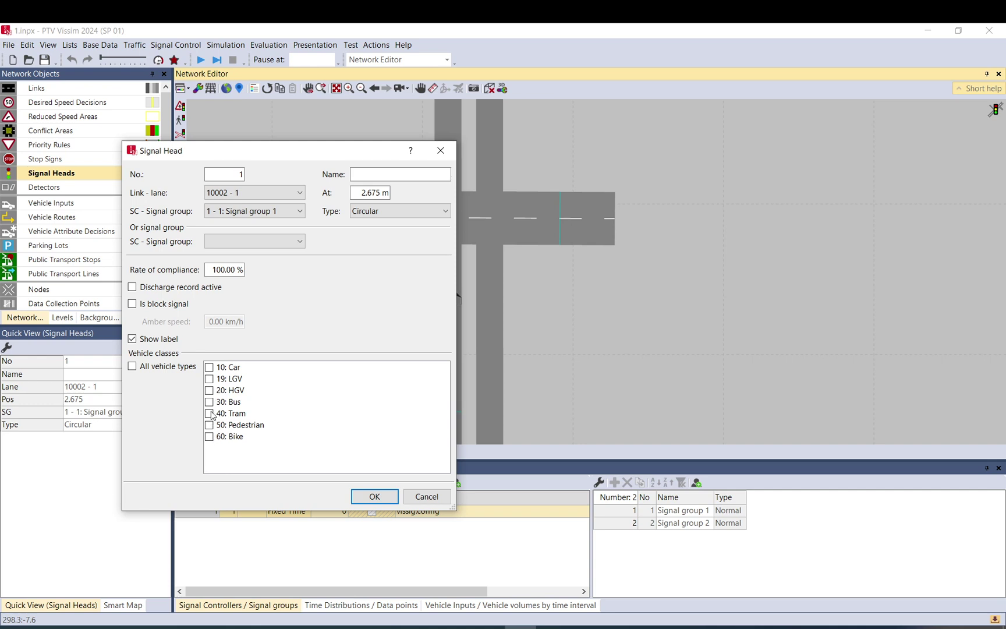
{"action": "left_click", "coordinate": [209, 436]}
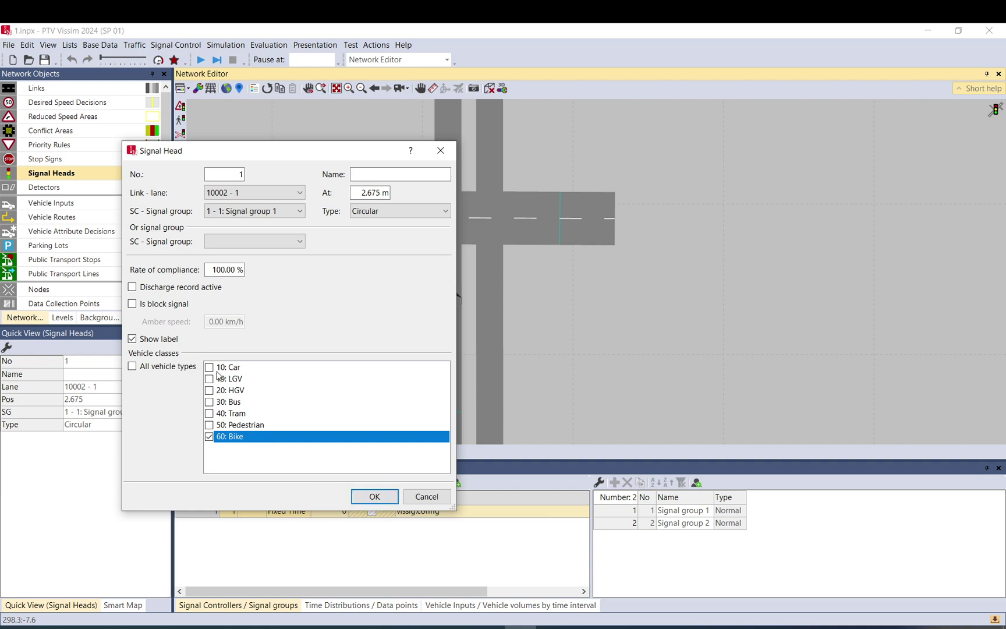
{"action": "left_click", "coordinate": [375, 496]}
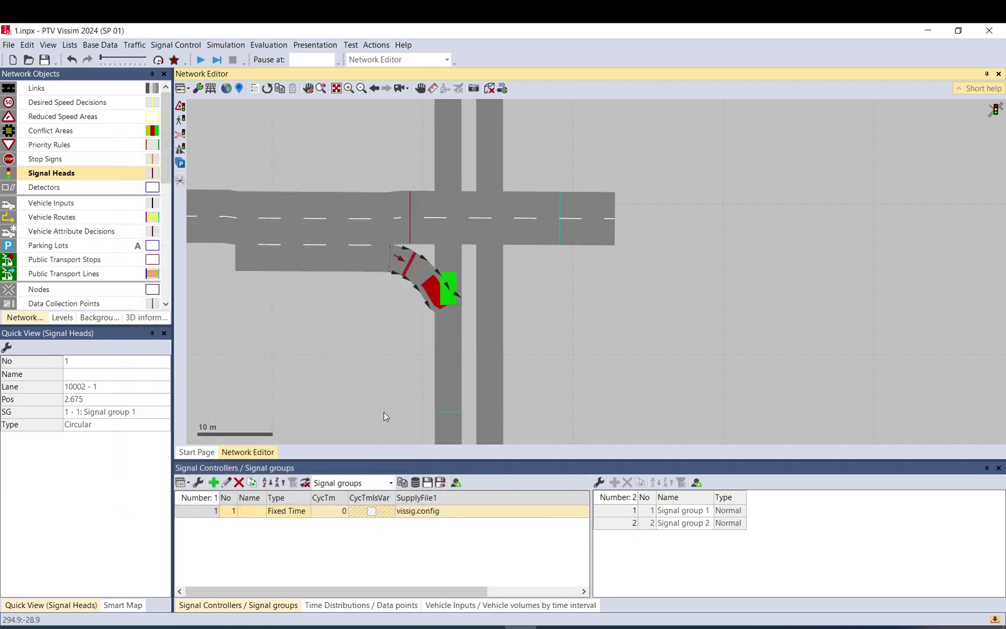
Set stop sign 2's right-turn-on-red signal group to '1 - 1: Signal group 1'
{"action": "double_click", "coordinate": [422, 274]}
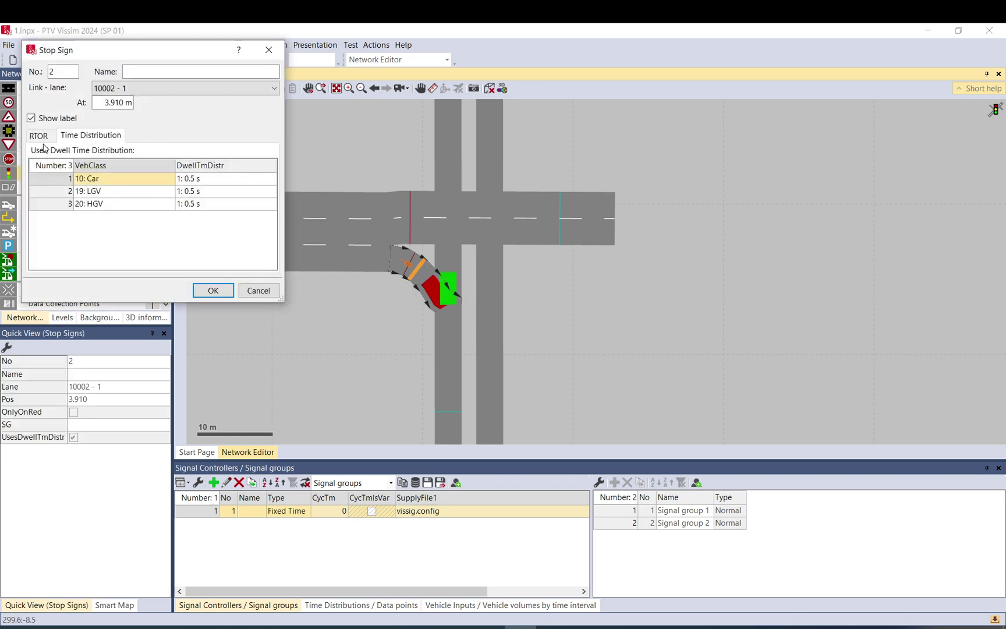
{"action": "left_click", "coordinate": [41, 138]}
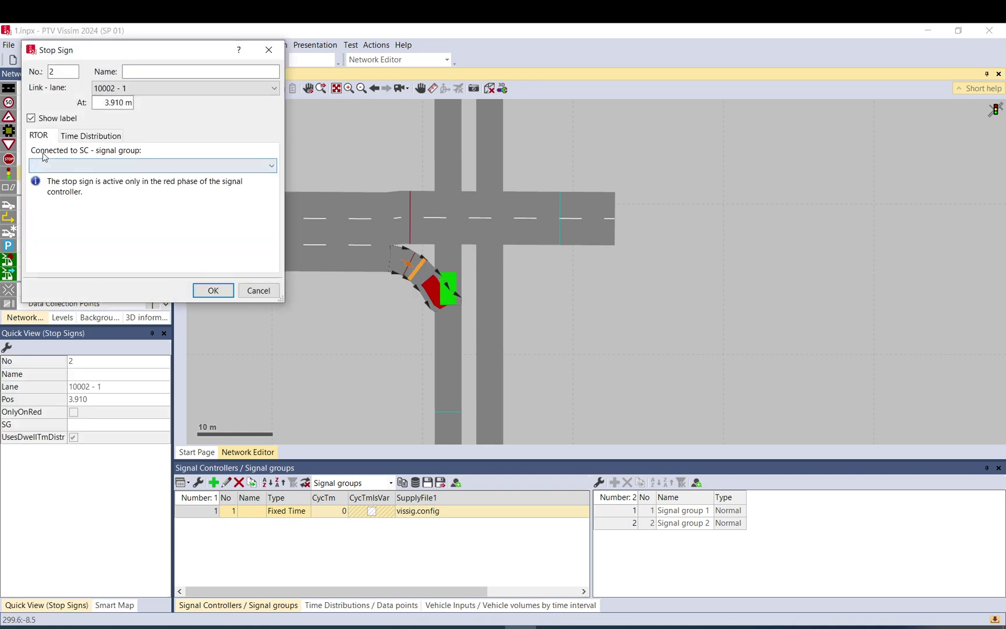
{"action": "left_click", "coordinate": [125, 165]}
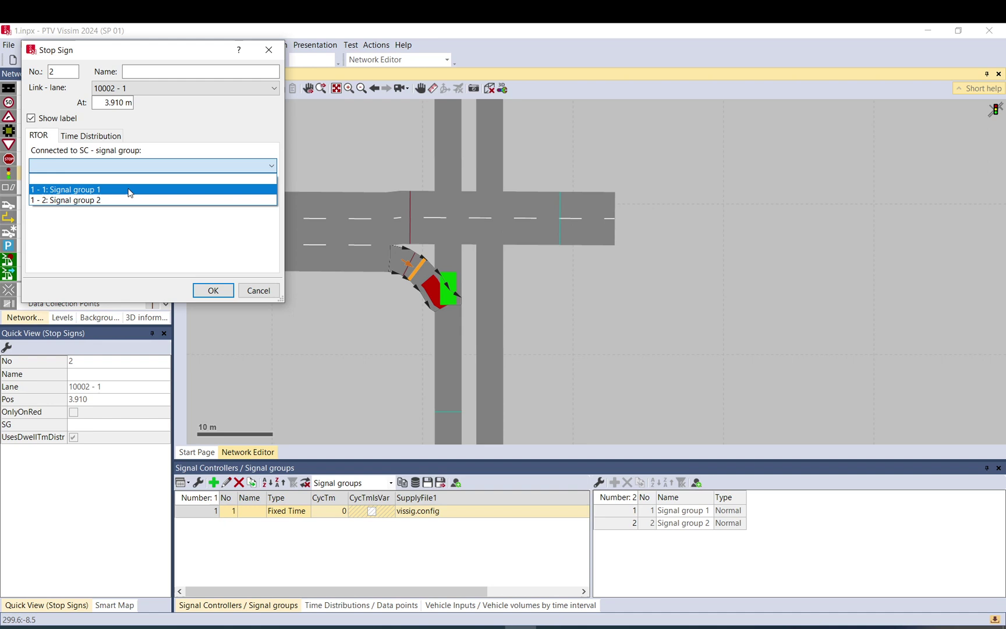
{"action": "left_click", "coordinate": [130, 189]}
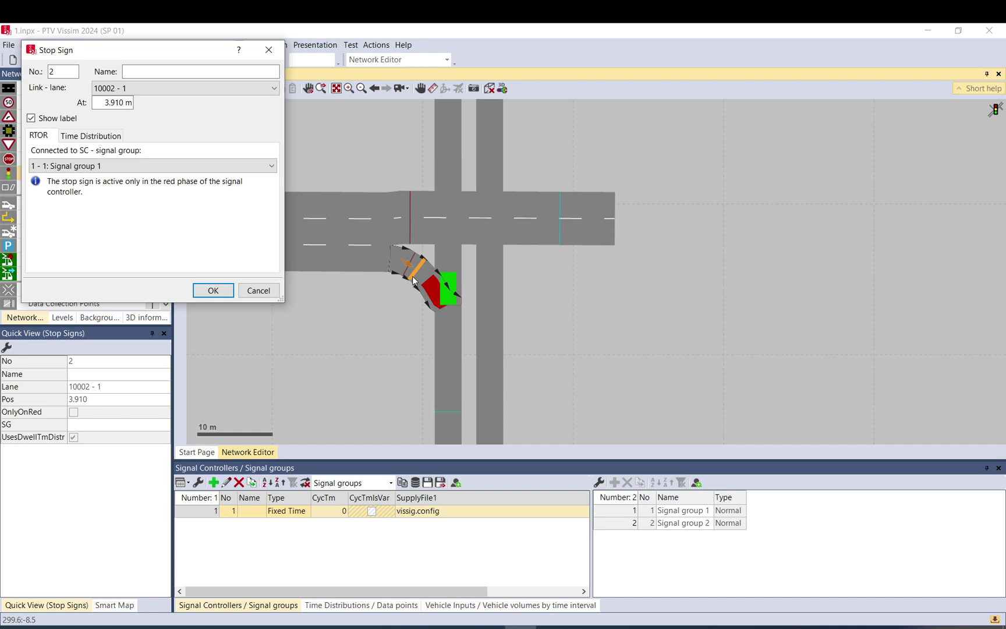
Confirm the stop sign settings, then save the network and start the simulation run
{"action": "left_click", "coordinate": [213, 290]}
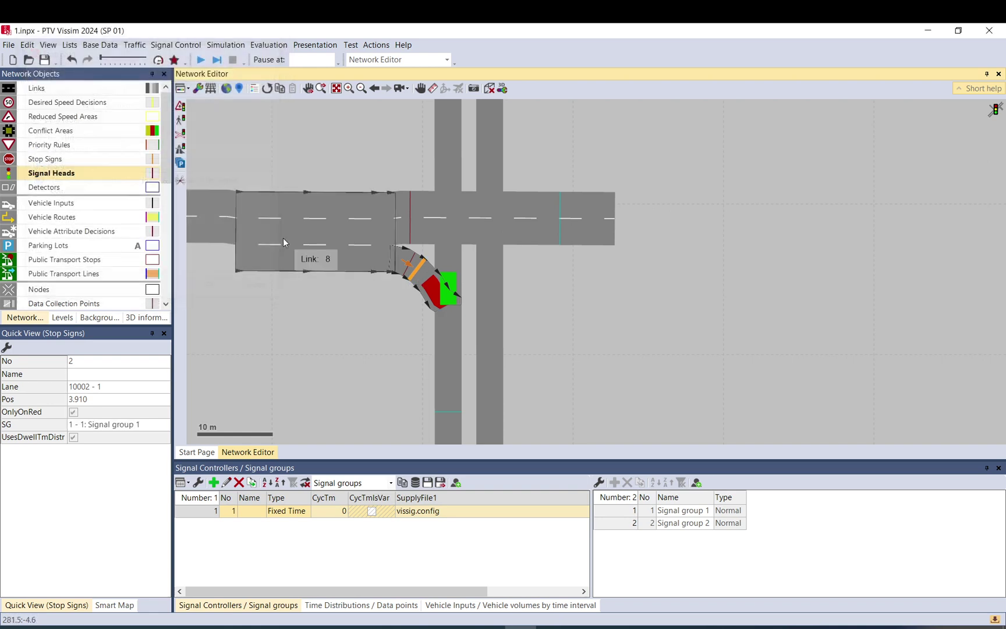
{"action": "left_click", "coordinate": [207, 60]}
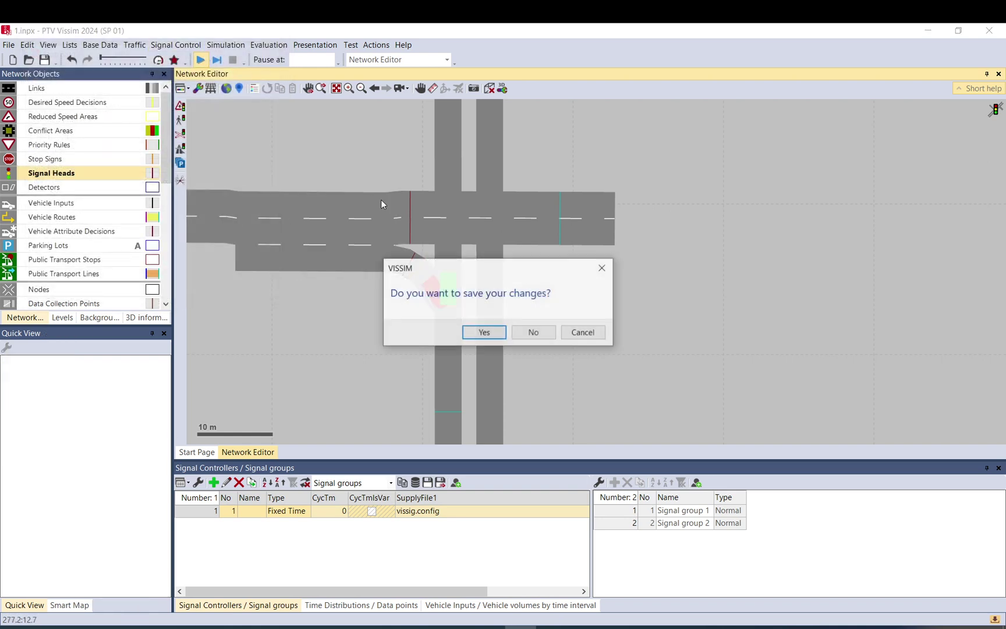
{"action": "left_click", "coordinate": [483, 331]}
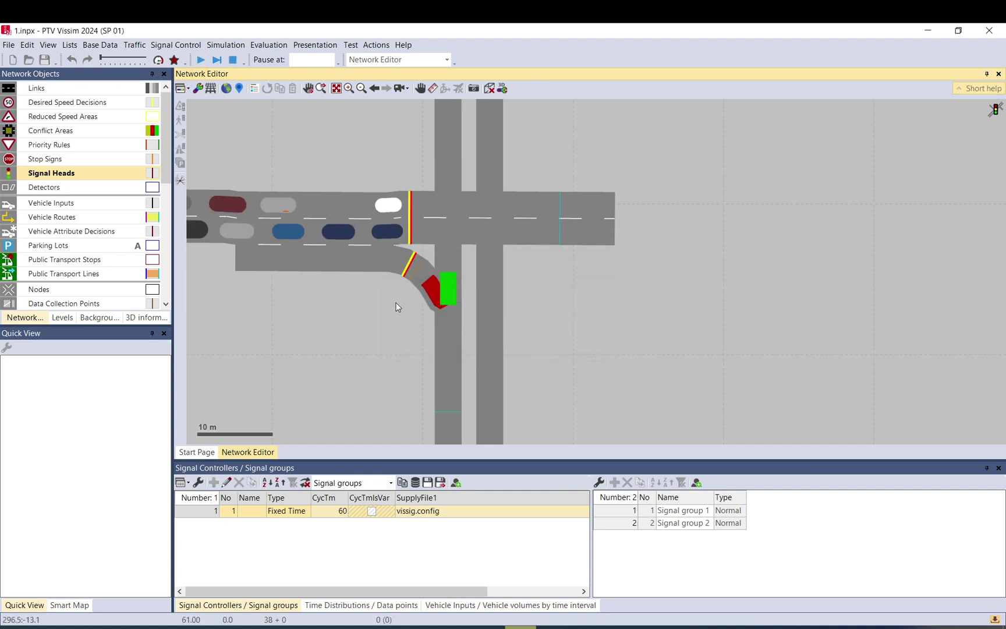